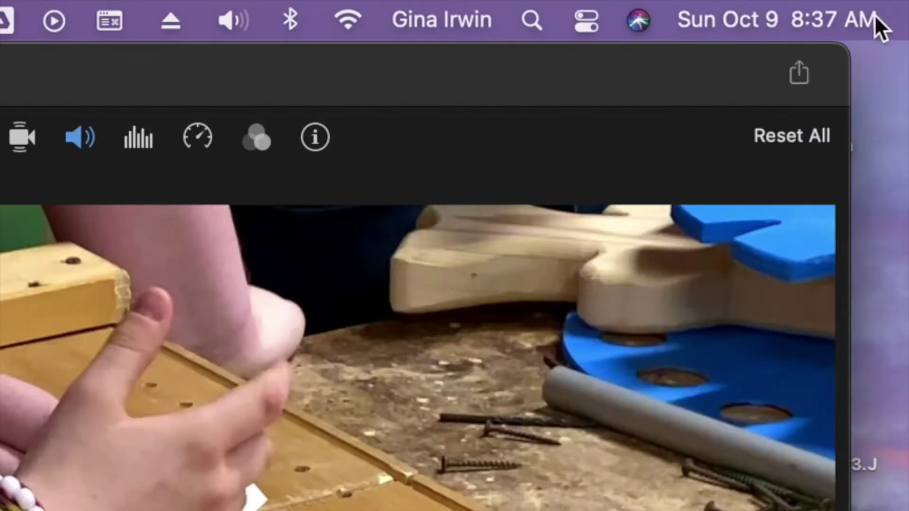
Step: Start a file export of My Movie 1, retitled as the student's 'practice from iMovie' video
left_click(801, 78)
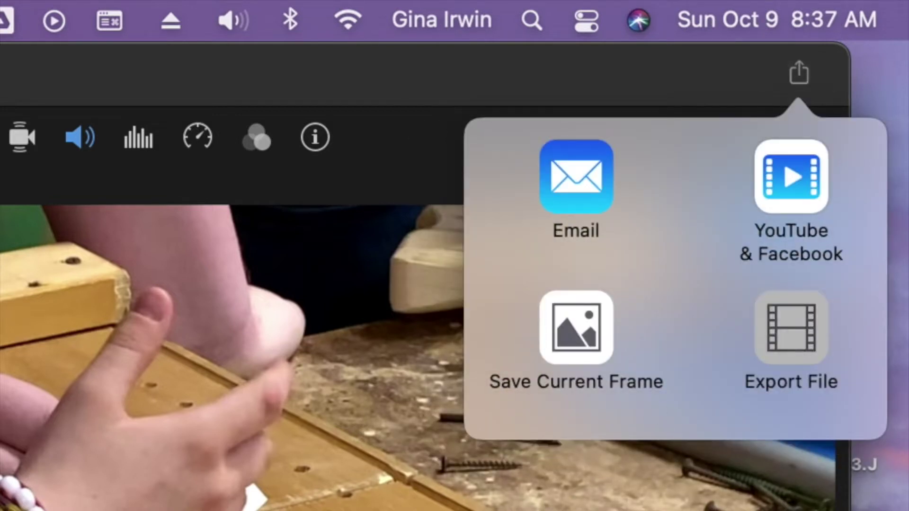
left_click(791, 331)
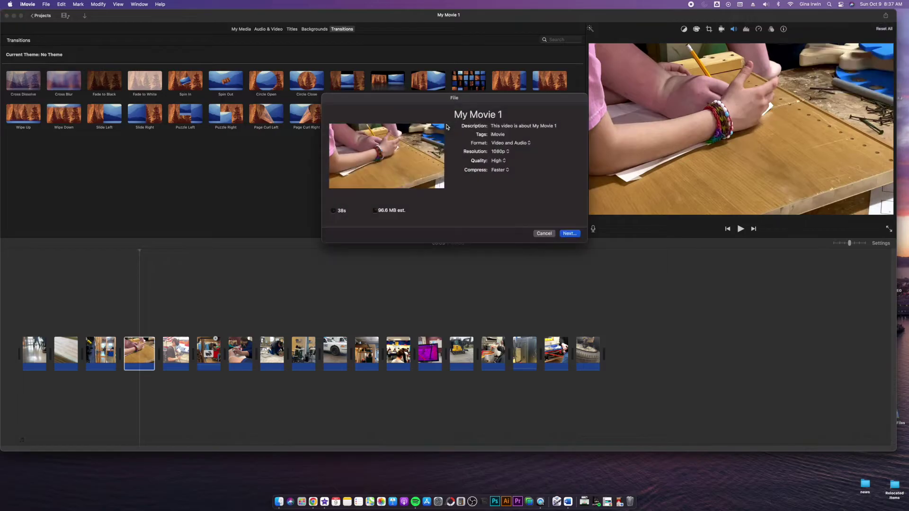
triple_click(504, 111)
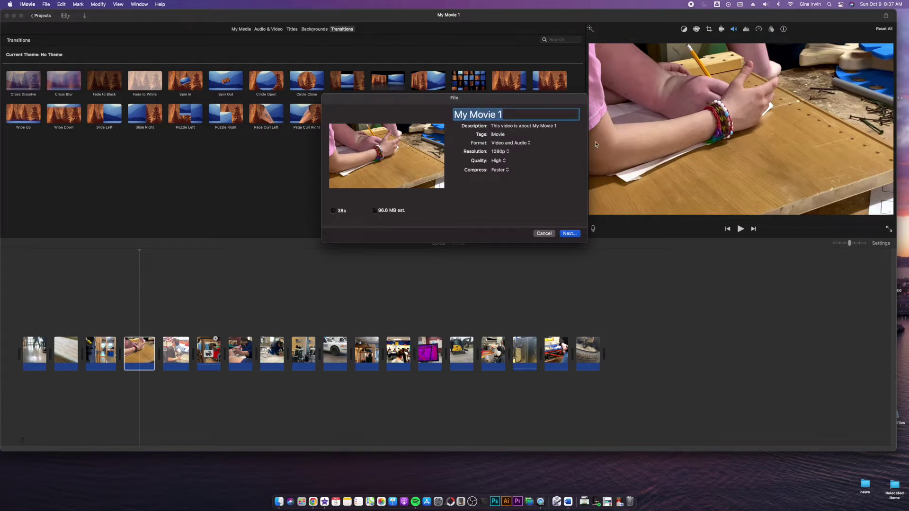
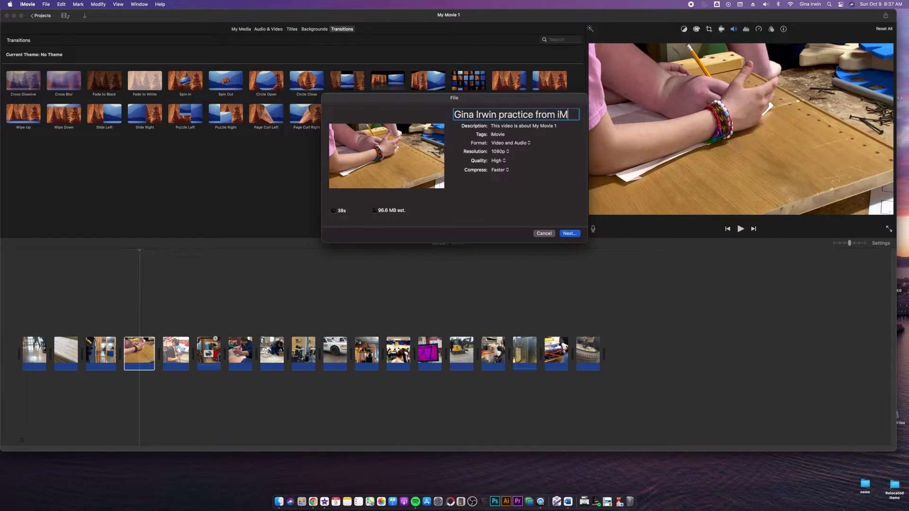
type("ovie")
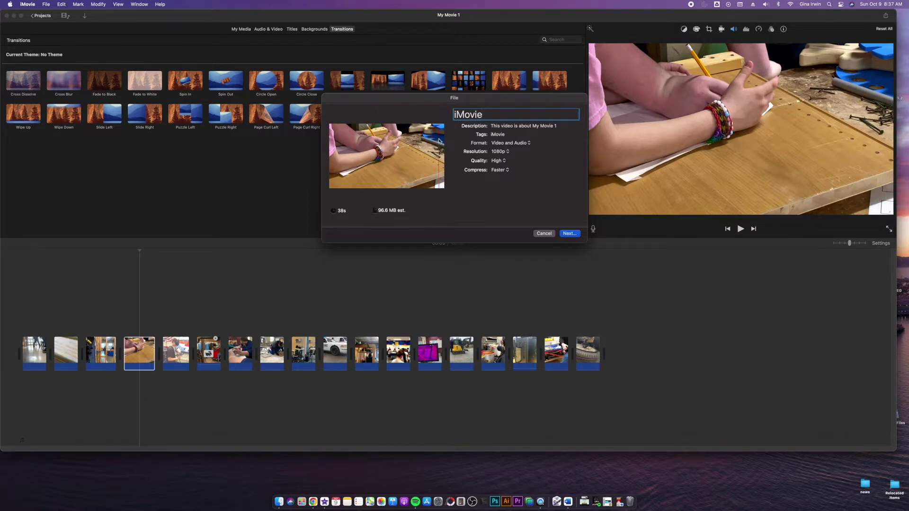
Step: Keep 1080p resolution and High quality, review compression, and continue to the Save window
left_click(506, 151)
left_click(504, 155)
left_click(505, 154)
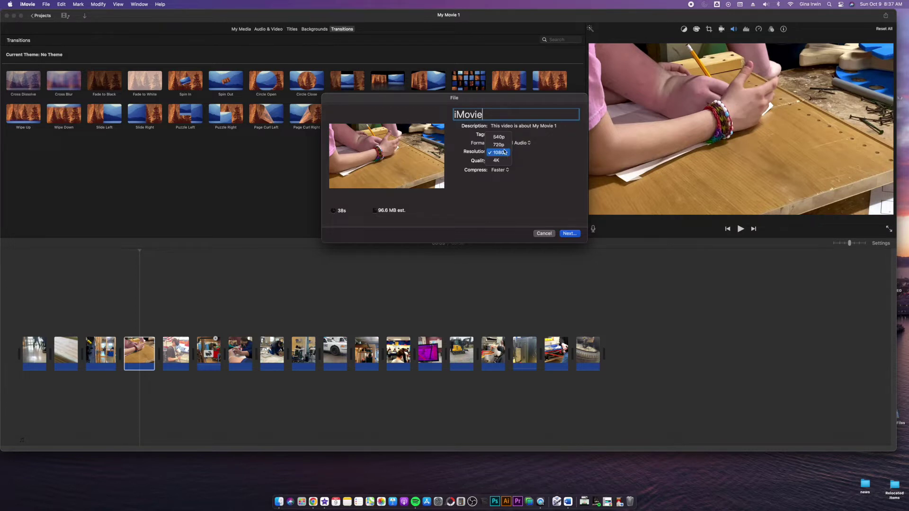
left_click(499, 156)
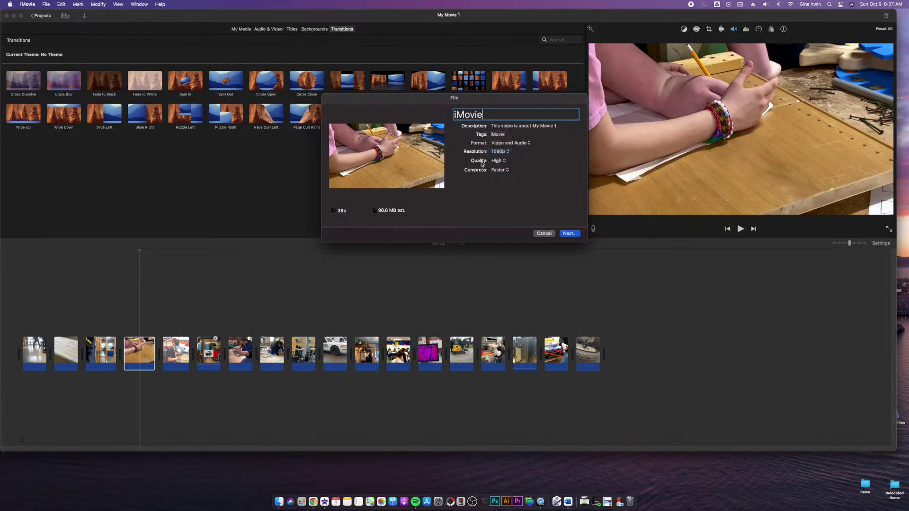
left_click(501, 162)
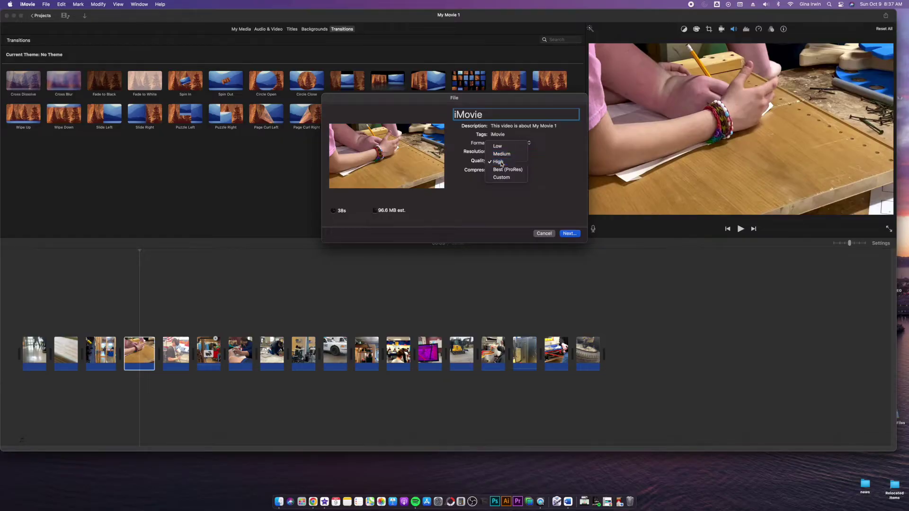
left_click(502, 162)
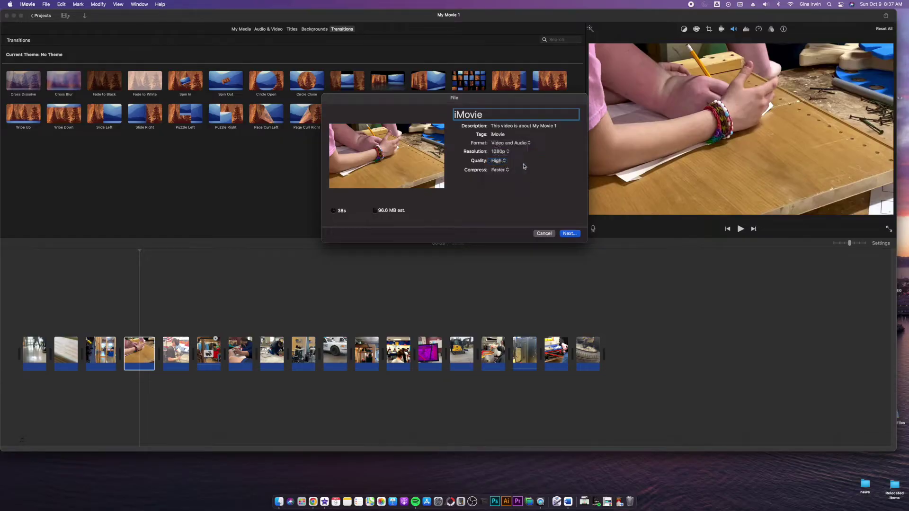
left_click(498, 170)
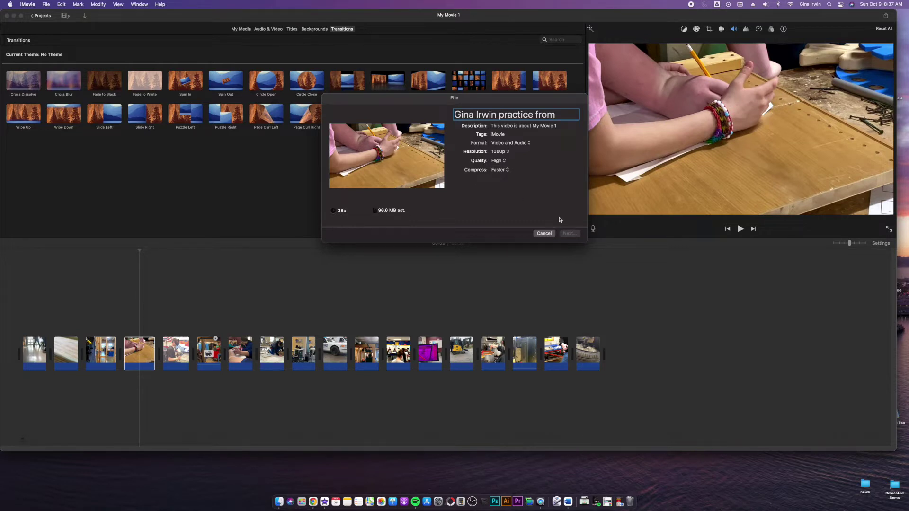
key("Return")
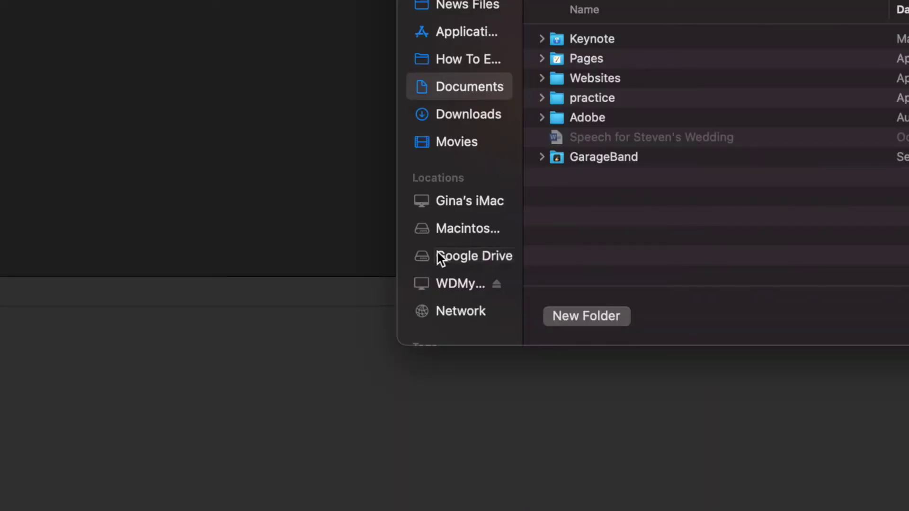
Step: Browse Google Drive's shared drive 401 Files > Digital Media into the Footage 2022-23 folder
left_click(451, 260)
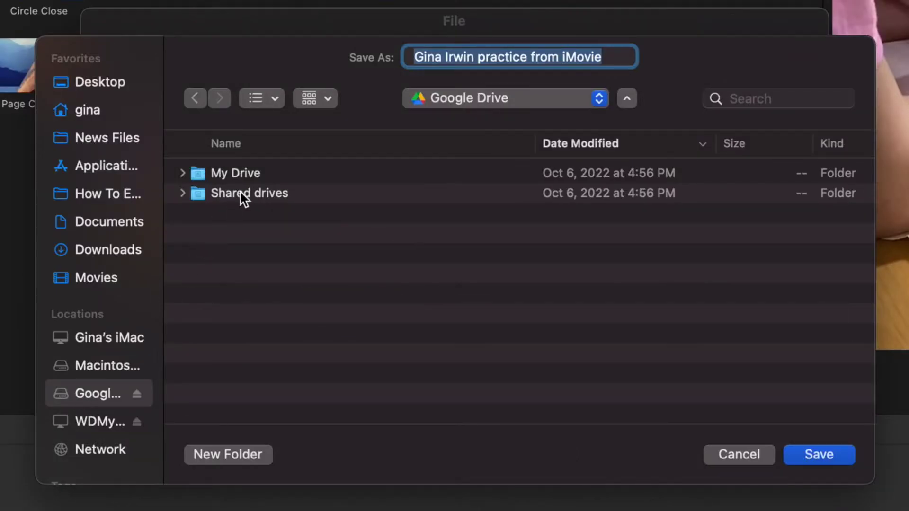
double_click(240, 192)
left_click(257, 173)
double_click(258, 173)
left_click(253, 256)
double_click(259, 275)
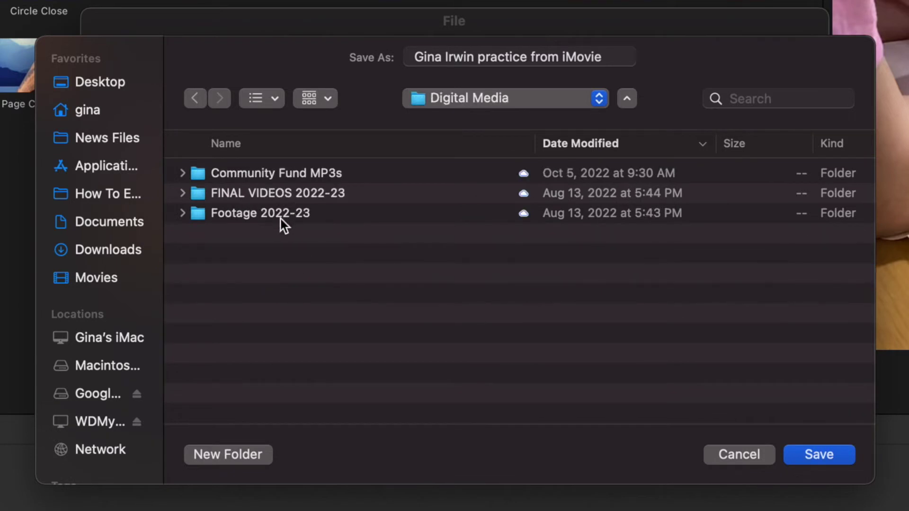
double_click(289, 192)
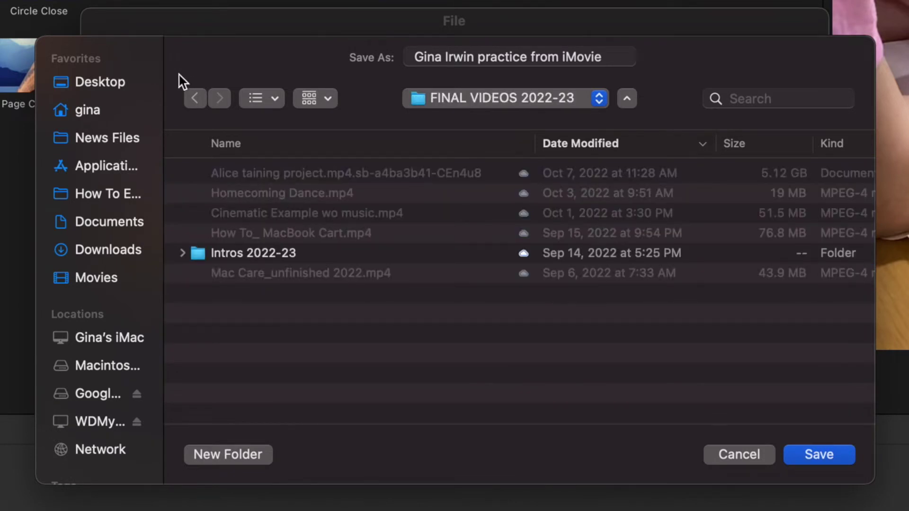
left_click(188, 90)
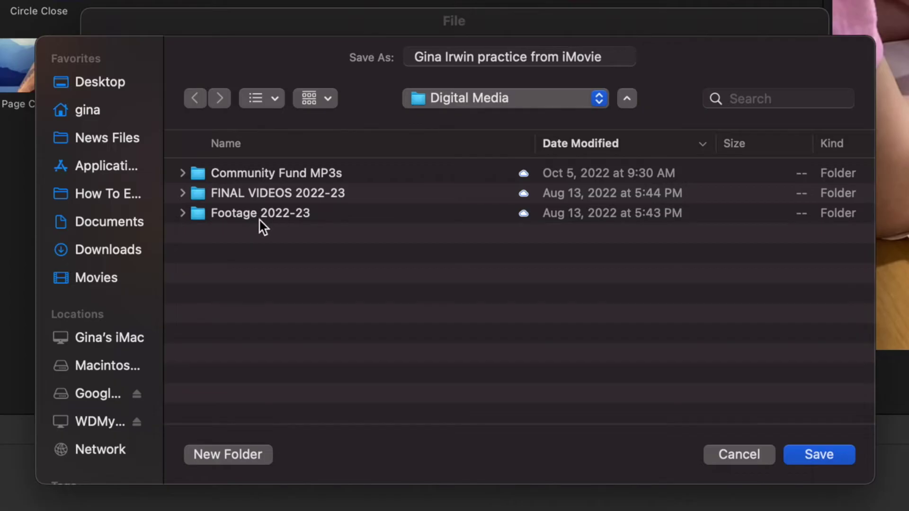
double_click(282, 220)
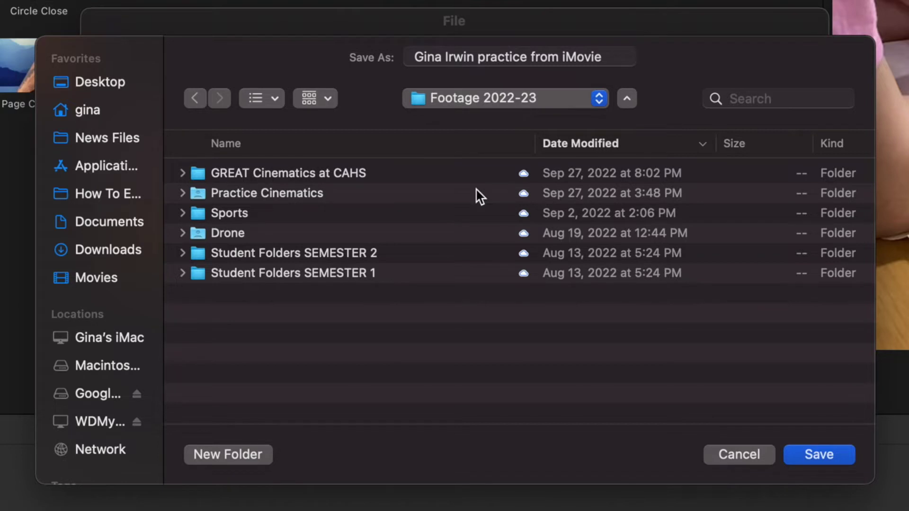
left_click(190, 100)
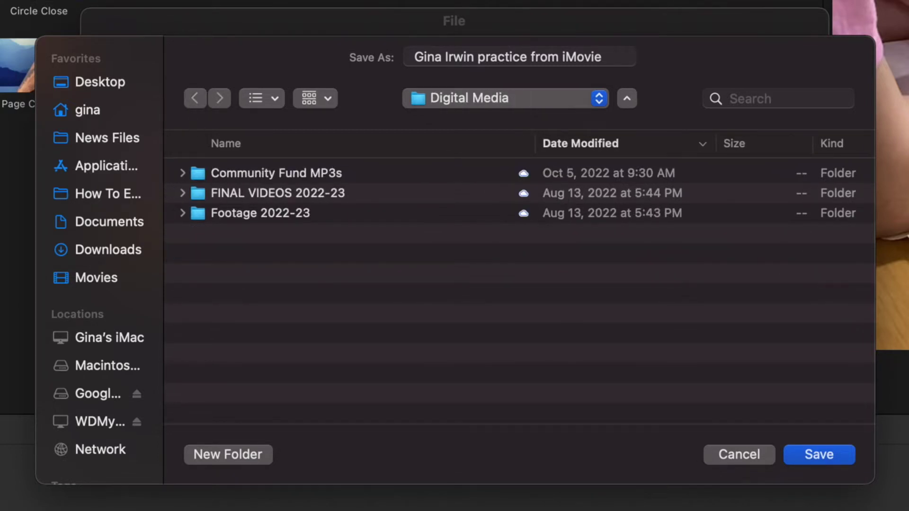
double_click(269, 198)
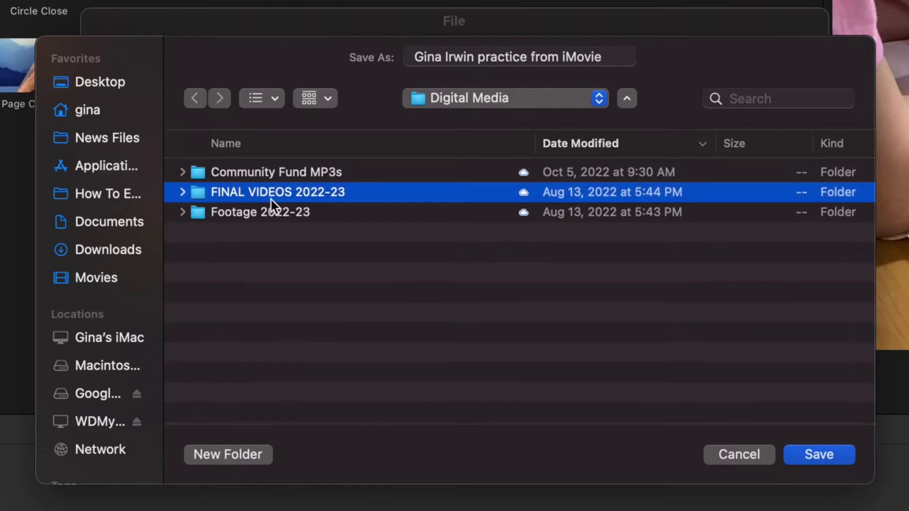
left_click(194, 98)
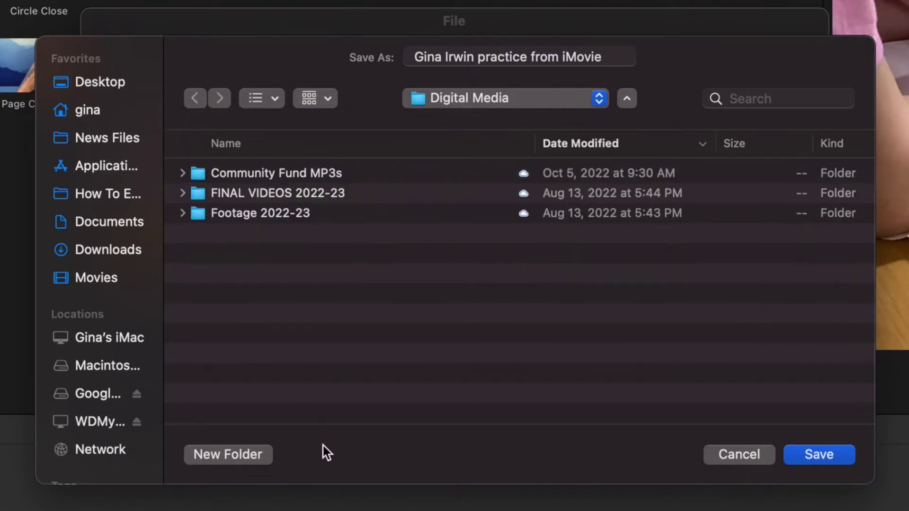
double_click(270, 217)
Step: Open Student Folders SEMESTER 1, sort by name, and save the movie into the student's folder
double_click(356, 276)
scroll(298, 333, "down", 5)
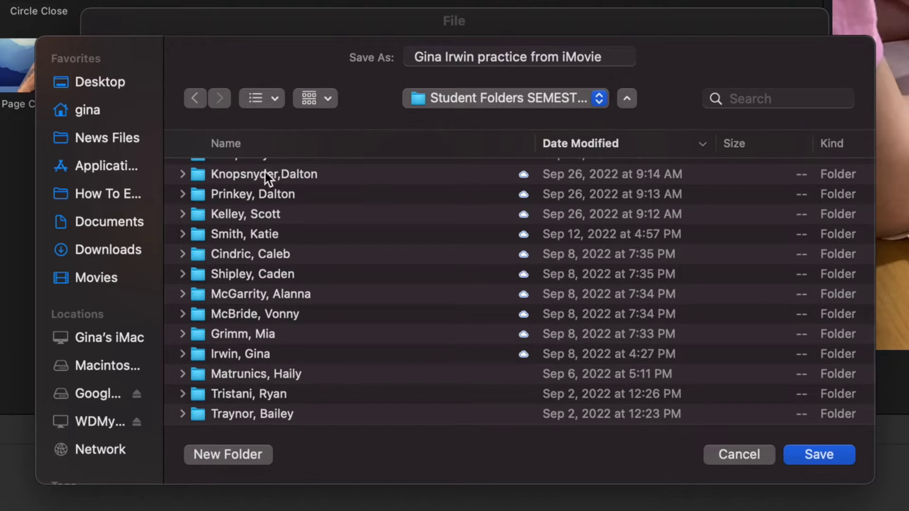
left_click(223, 144)
scroll(251, 333, "down", 2)
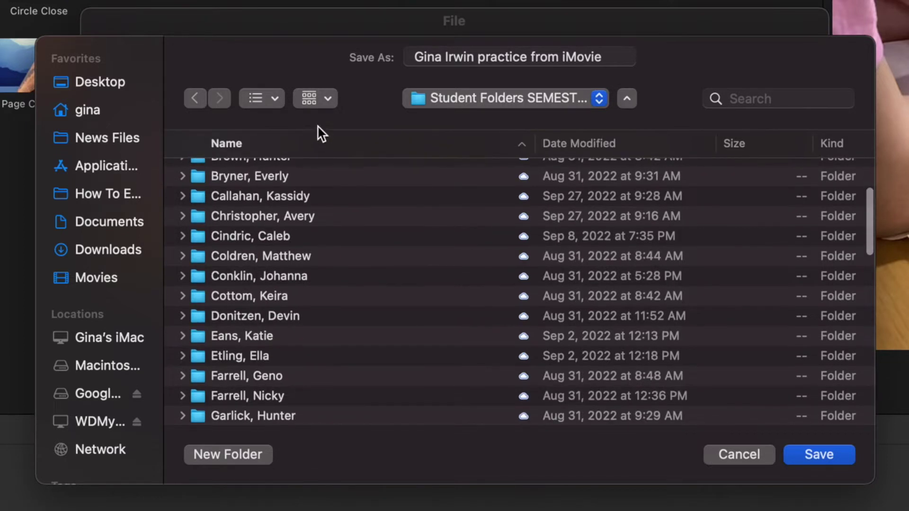
left_click(262, 98)
left_click(308, 207)
scroll(299, 320, "down", 5)
scroll(298, 322, "down", 3)
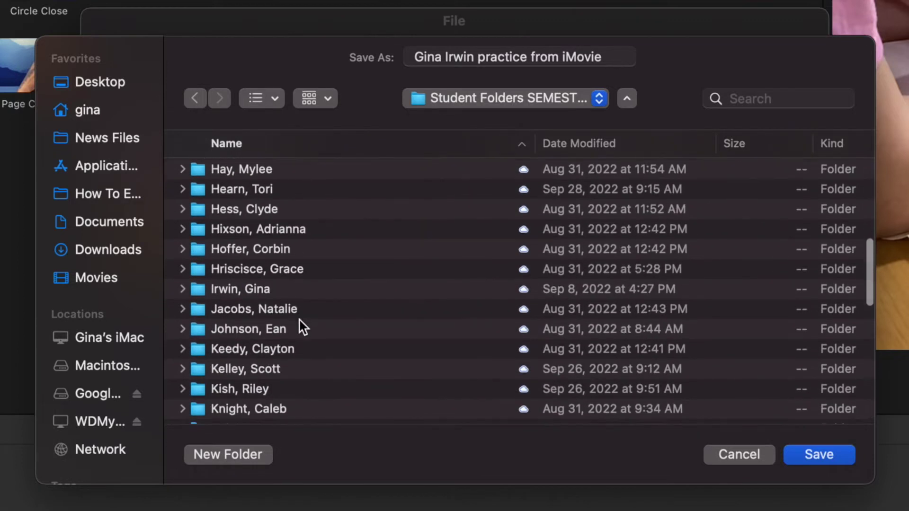
double_click(273, 281)
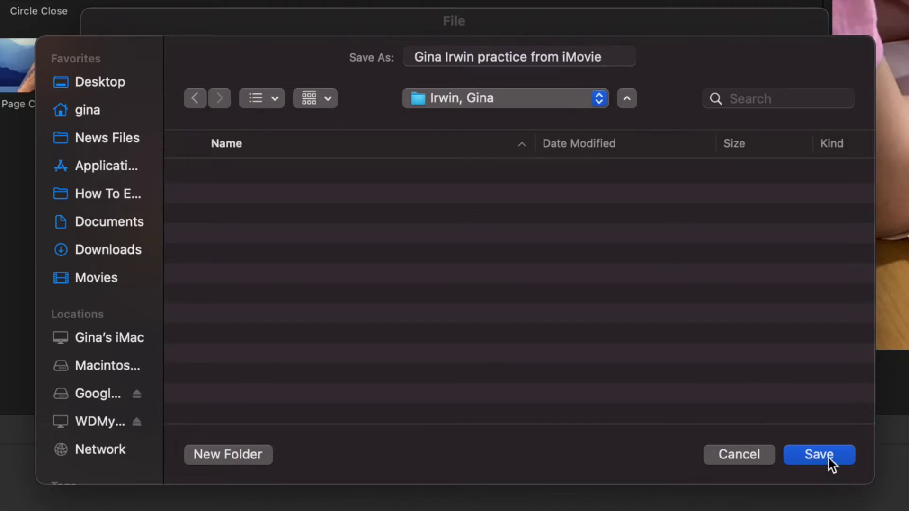
left_click(828, 458)
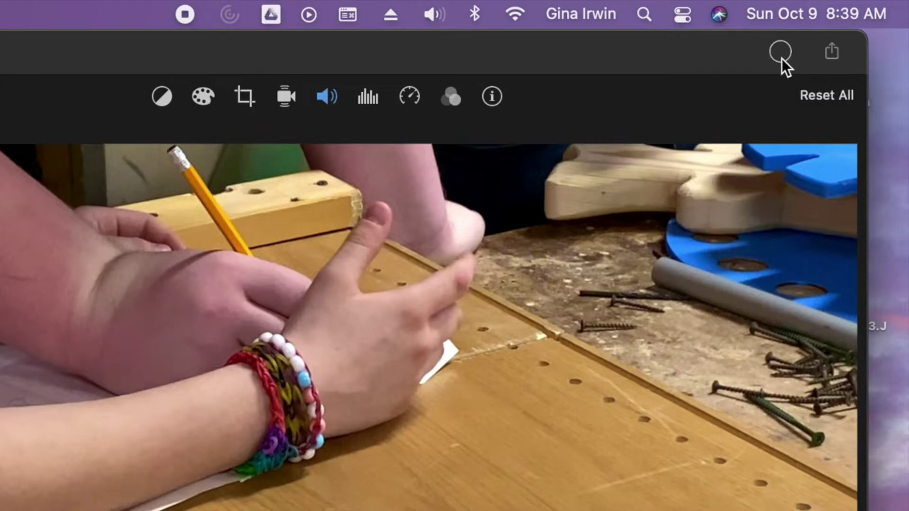
Step: Check the export's progress status, then switch back to Chrome
left_click(782, 58)
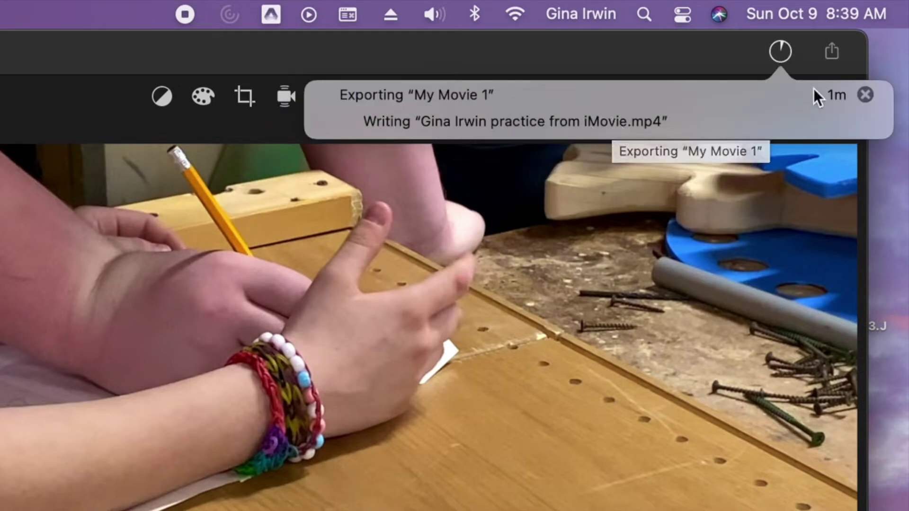
left_click(852, 56)
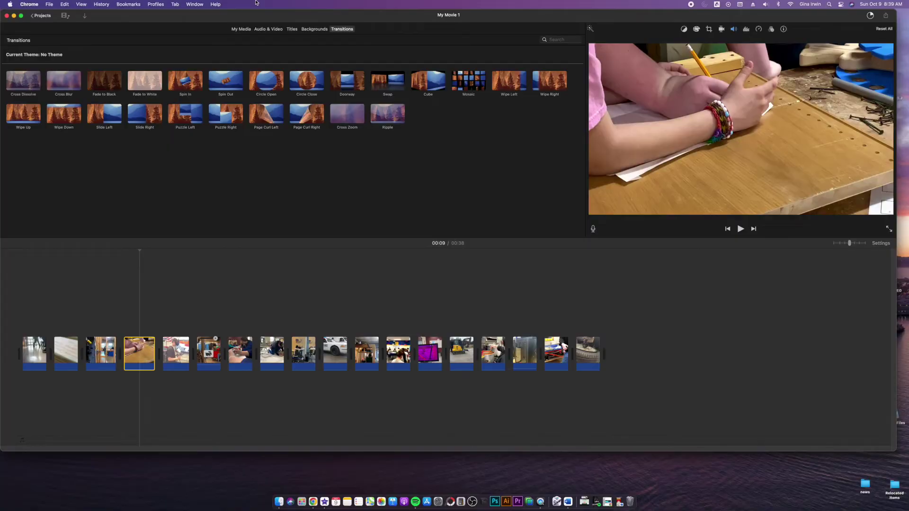
left_click(319, 502)
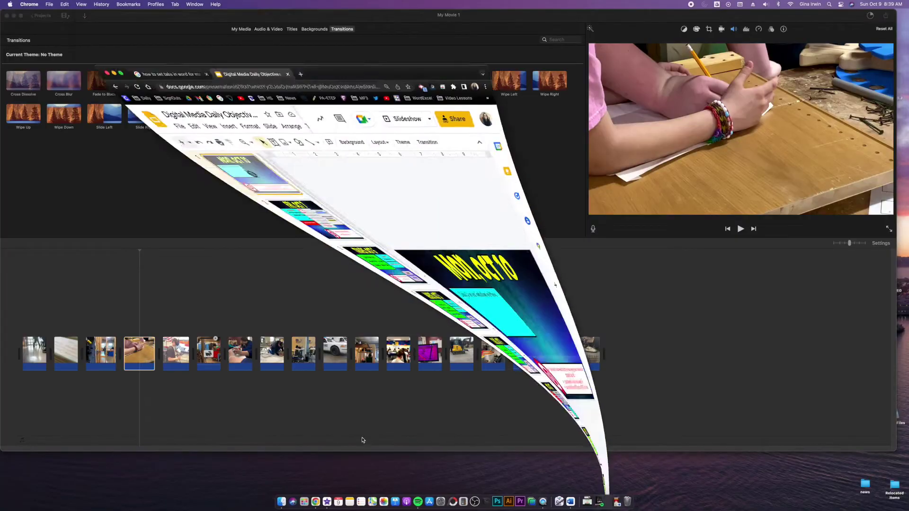
Step: Maximize Chrome, advance the slideshow to FRI, OCT 7, and load wevideo.com in a new tab
left_click(100, 17)
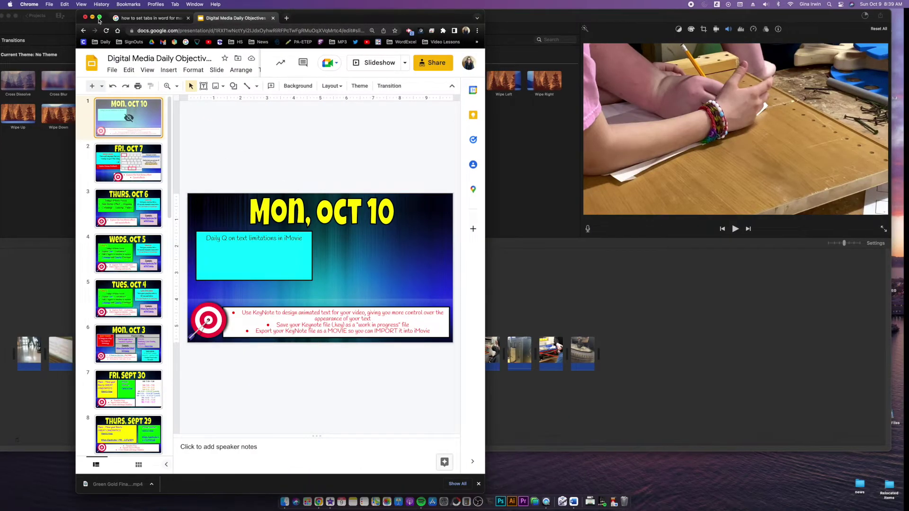
key("Down")
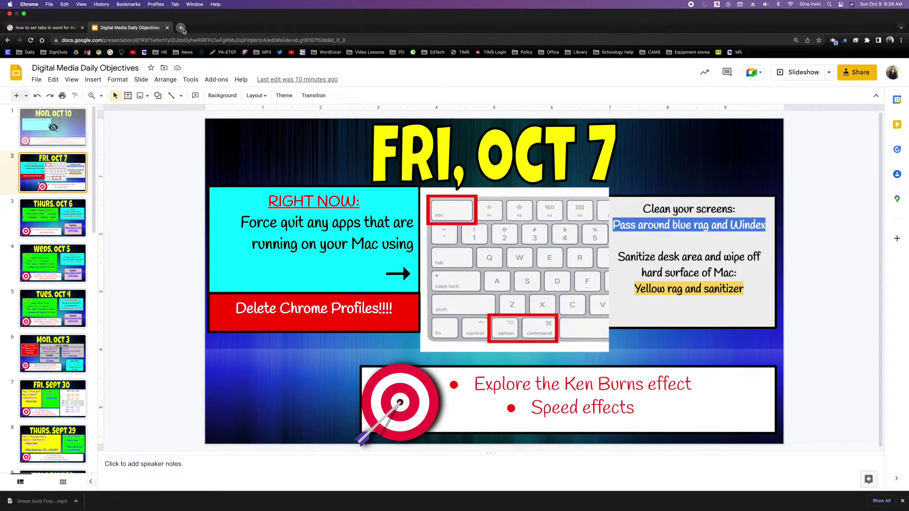
left_click(181, 29)
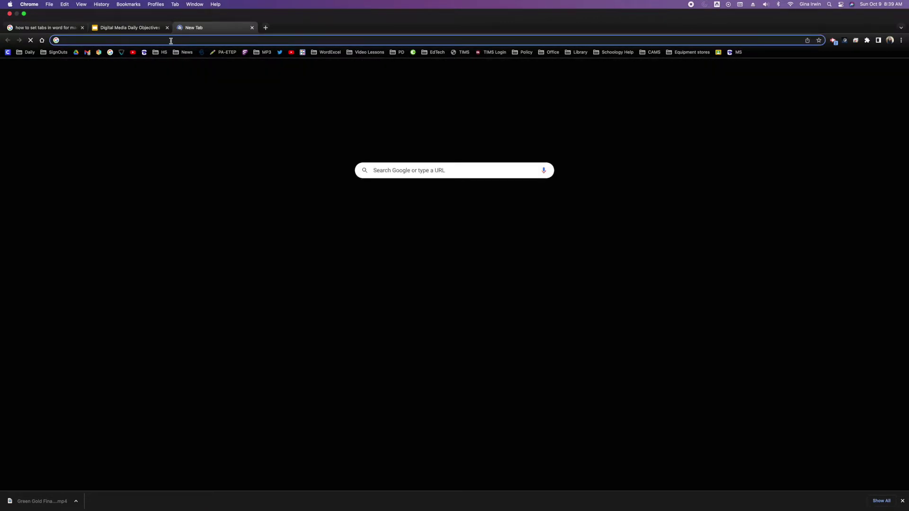
left_click(171, 41)
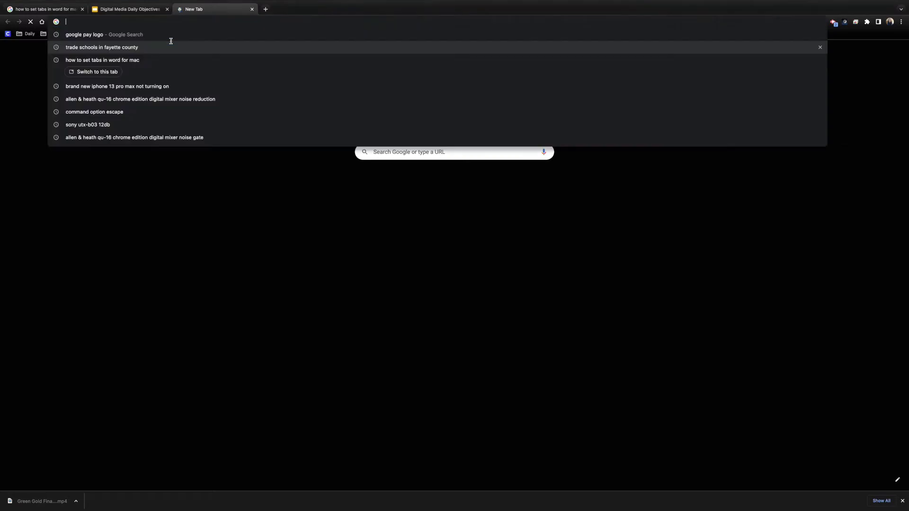
type("wevideo.com")
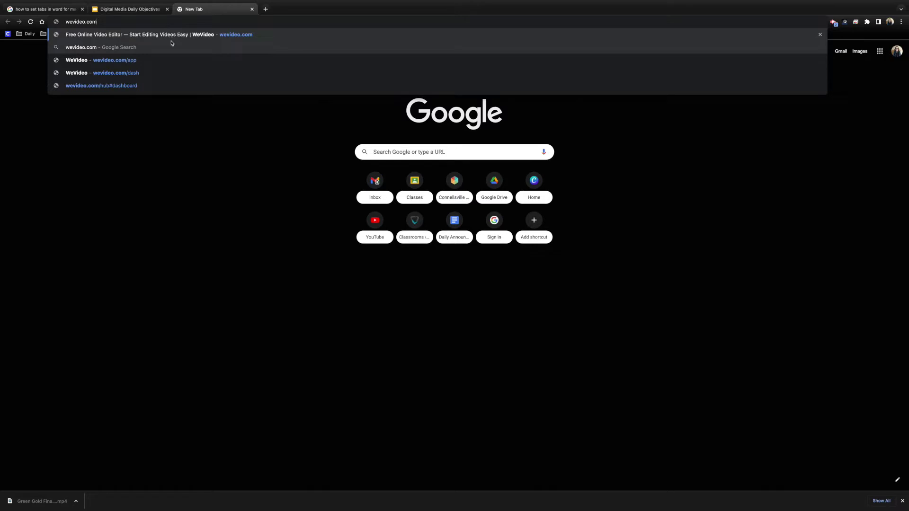
key("Return")
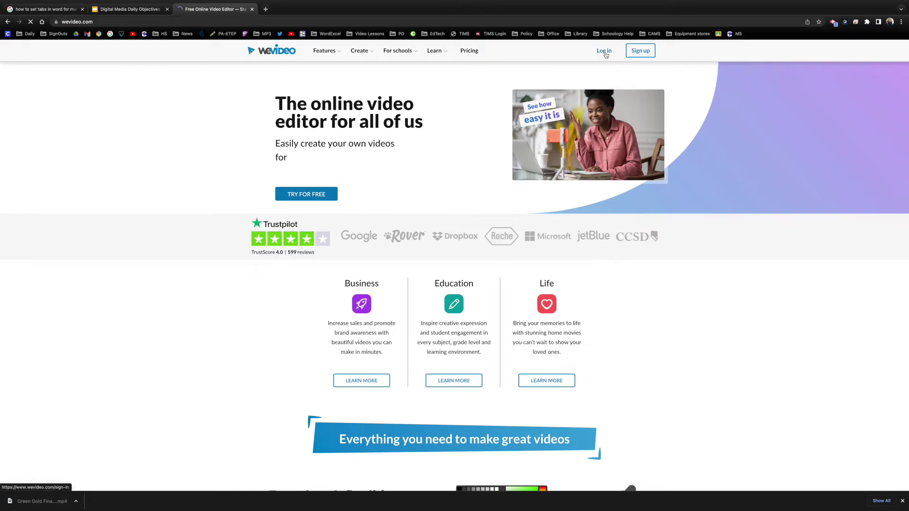
Step: Log in to WeVideo with the school Google account, choose Classic, and show My Projects
left_click(604, 53)
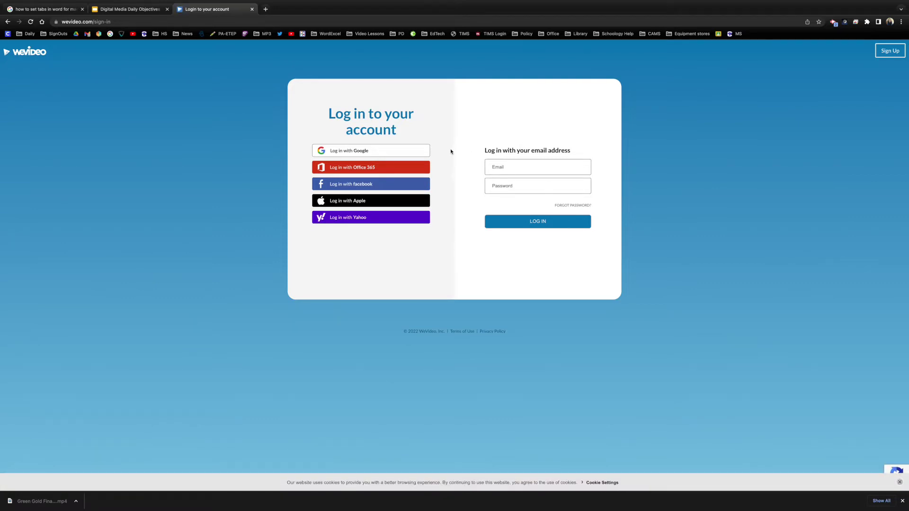
left_click(340, 152)
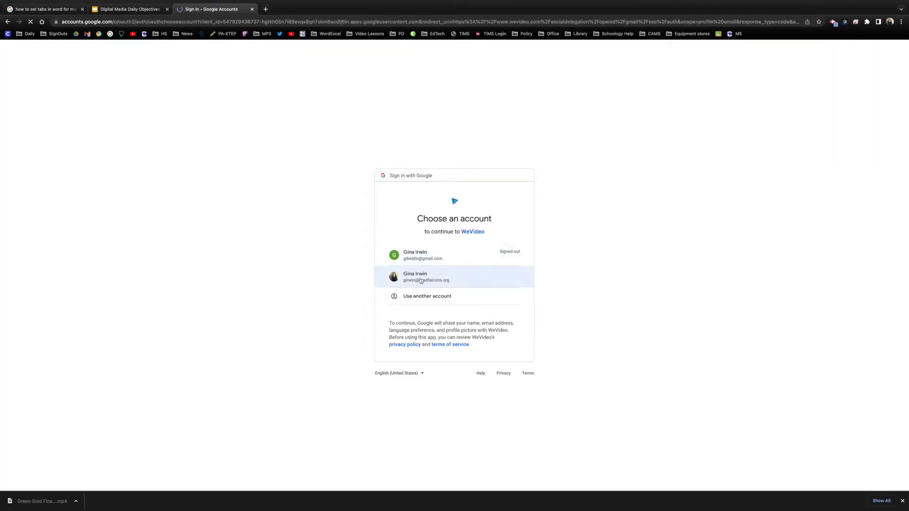
left_click(420, 280)
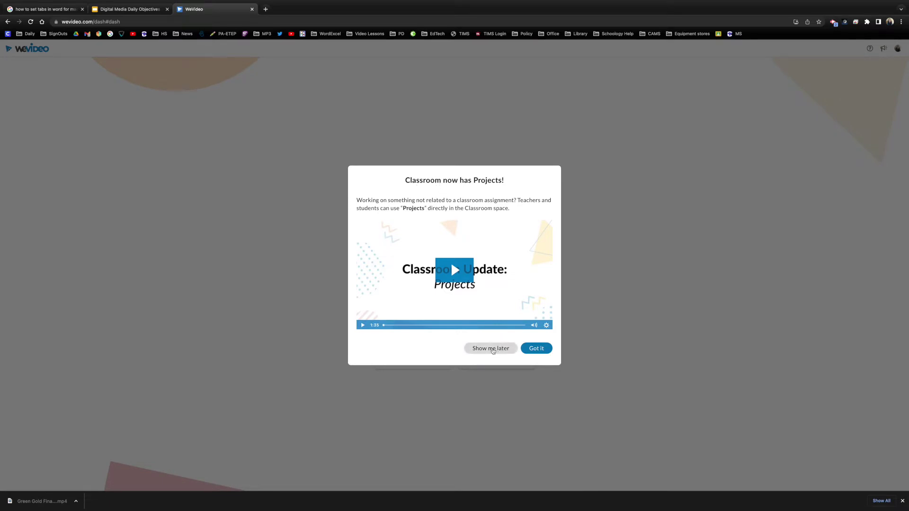
left_click(491, 349)
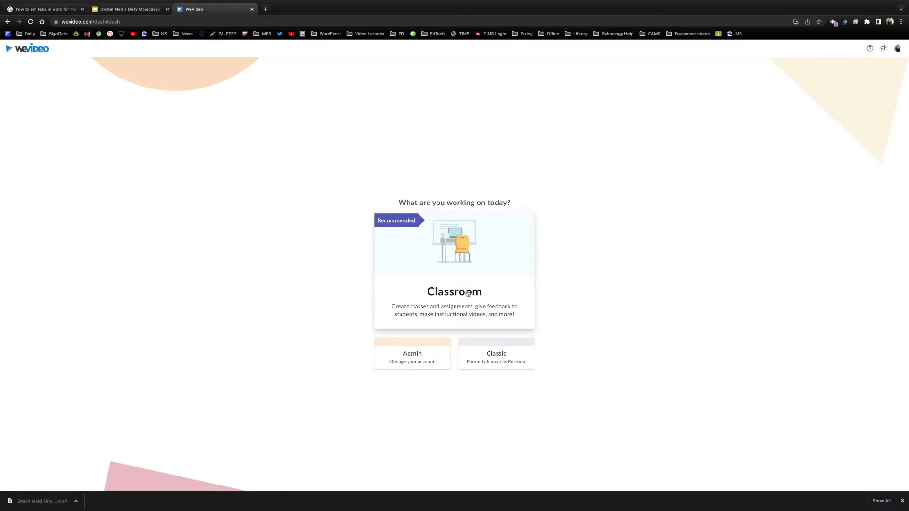
left_click(498, 364)
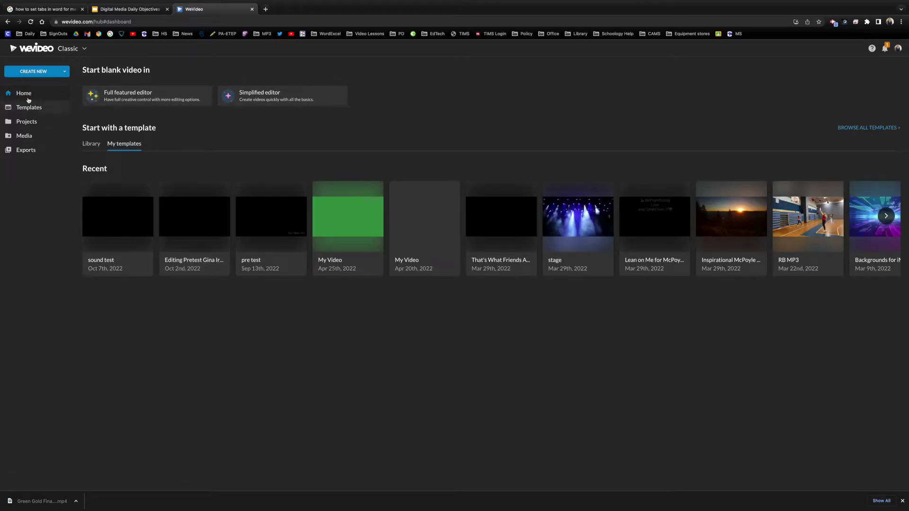
left_click(31, 125)
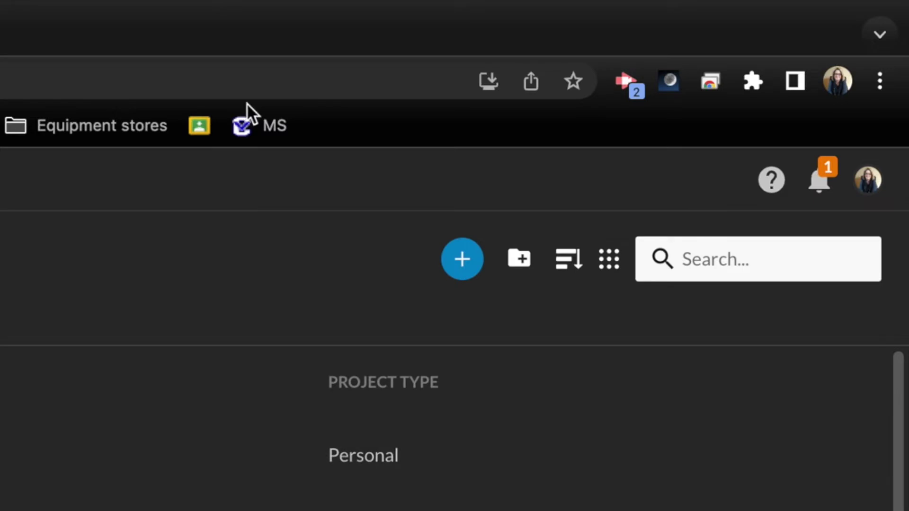
Step: Create a Personal project titled '30 second CAHS Intro' without media and open it
left_click(450, 266)
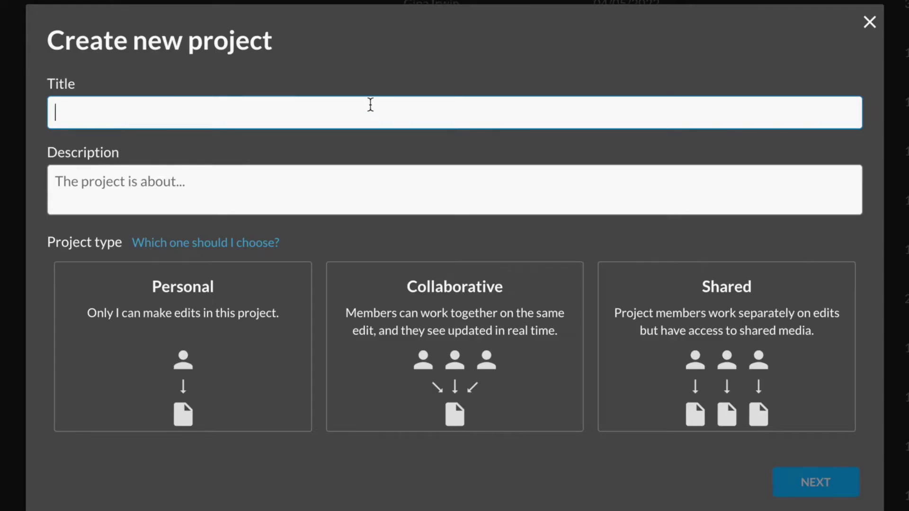
type("30 second CAHS")
type("ntro")
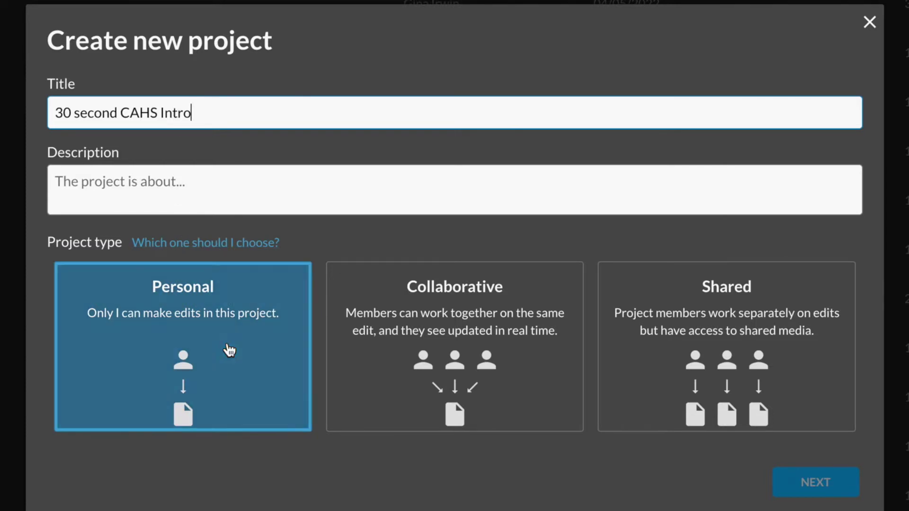
left_click(229, 348)
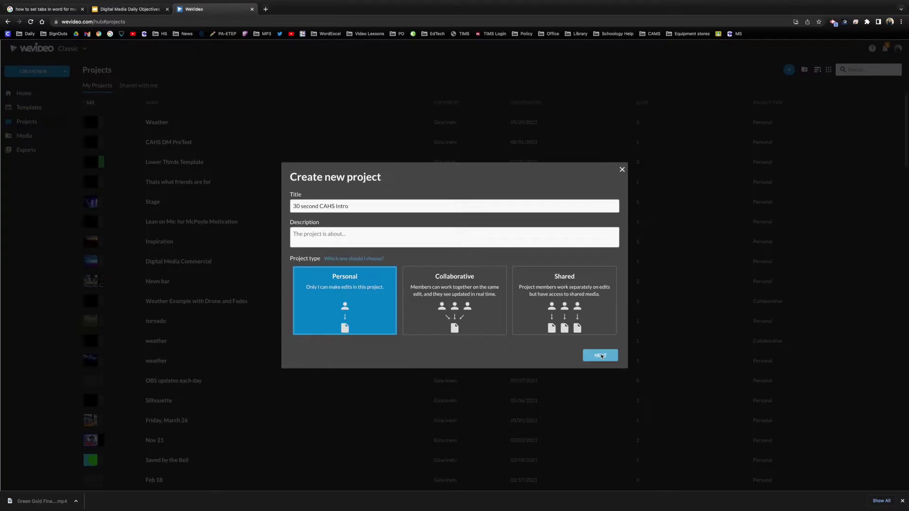
left_click(600, 356)
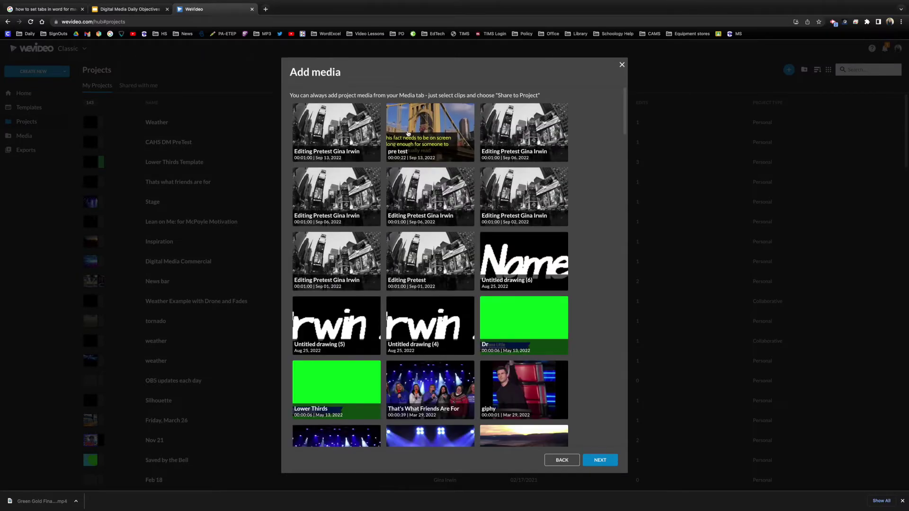
left_click(600, 460)
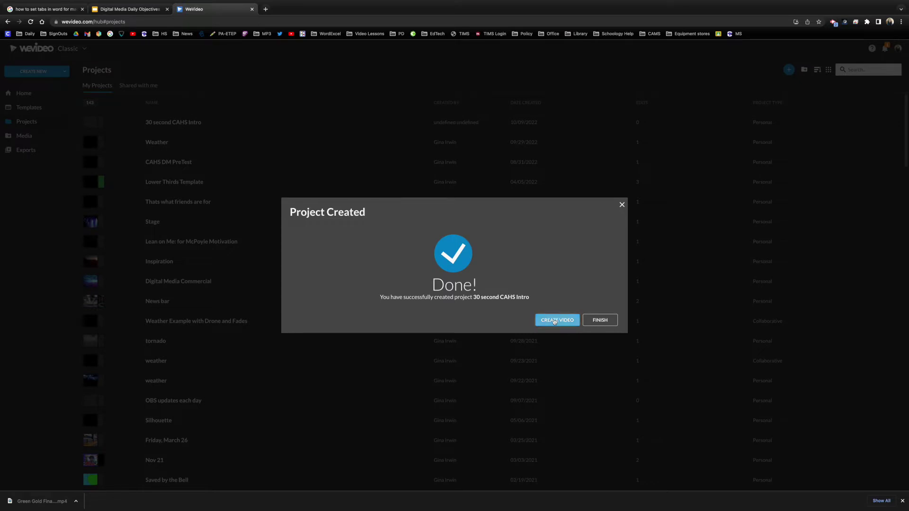
left_click(555, 322)
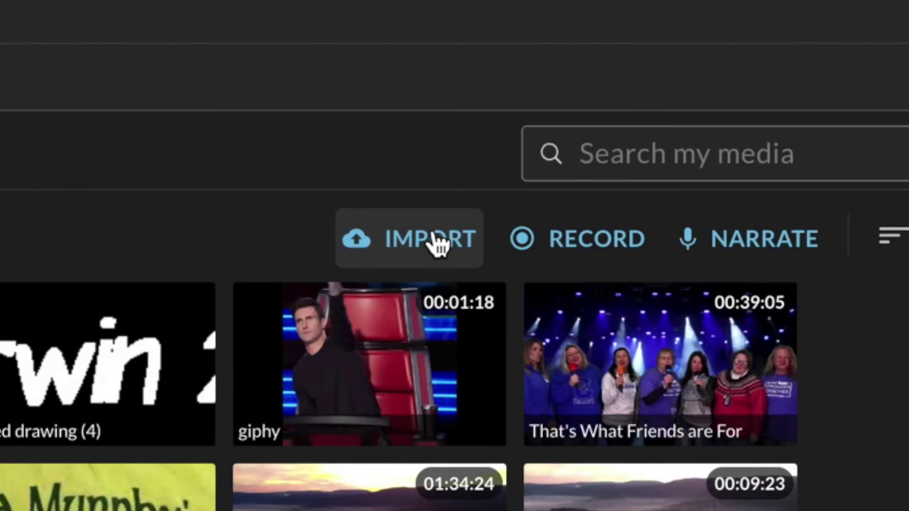
Step: Import from Google Drive and open the 401 Files shared drive
left_click(371, 258)
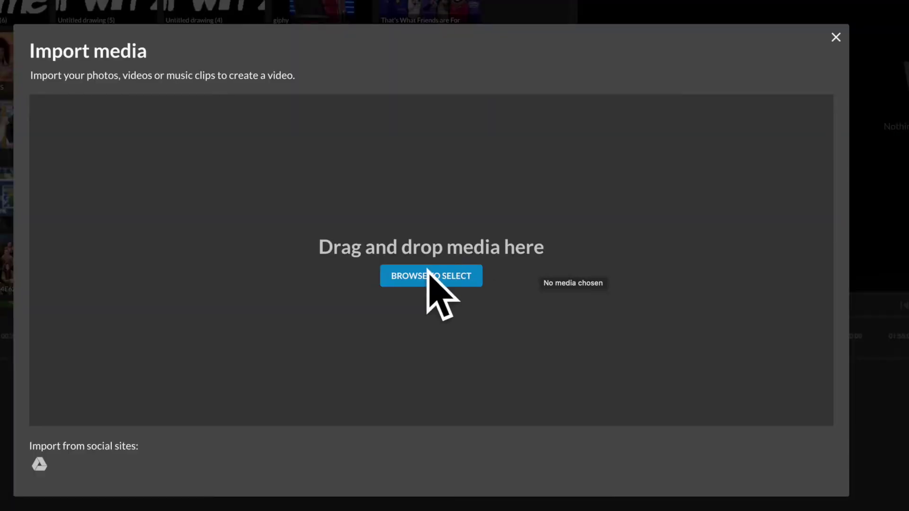
left_click(40, 464)
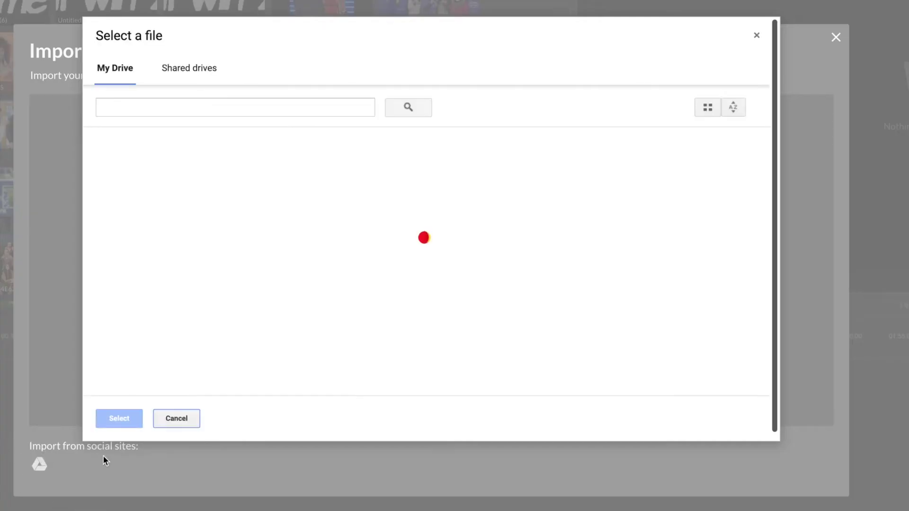
left_click(189, 69)
left_click(161, 206)
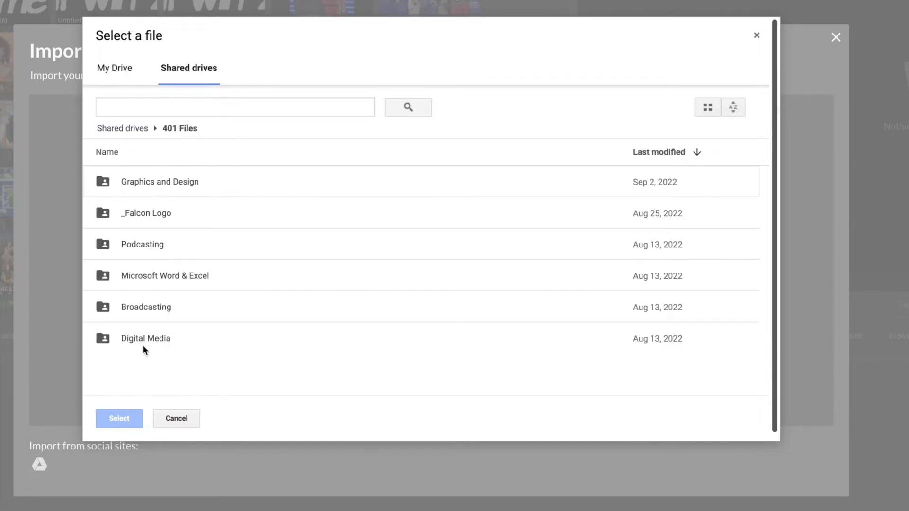
Step: Go through Digital Media > Footage 2022-23 > Student Folders SEMESTER 1, sorted by name, into the teacher's folder
double_click(149, 338)
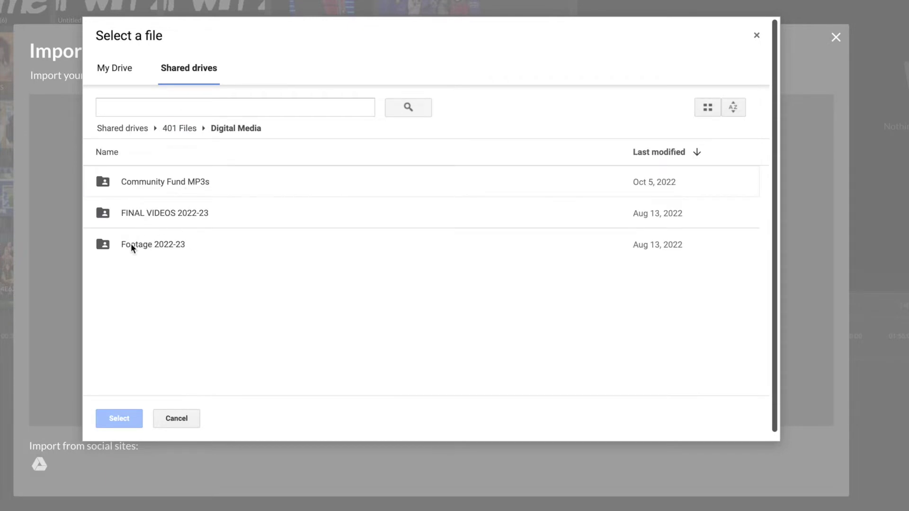
double_click(151, 243)
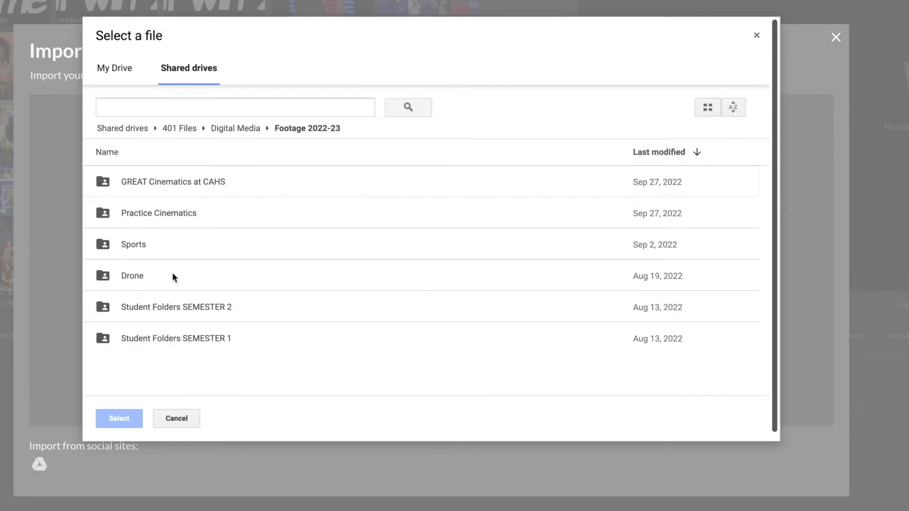
double_click(226, 338)
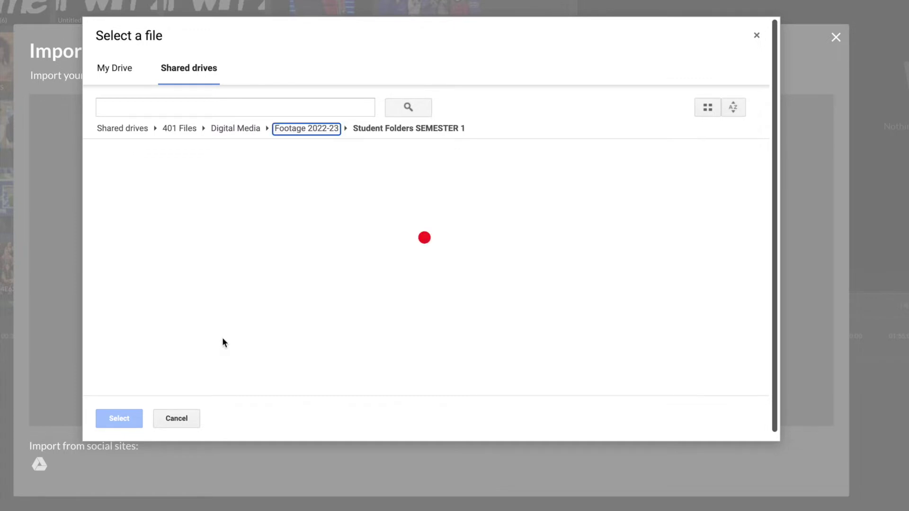
scroll(240, 312, "down", 3)
scroll(237, 263, "up", 4)
left_click(107, 152)
scroll(158, 241, "down", 10)
scroll(156, 242, "up", 3)
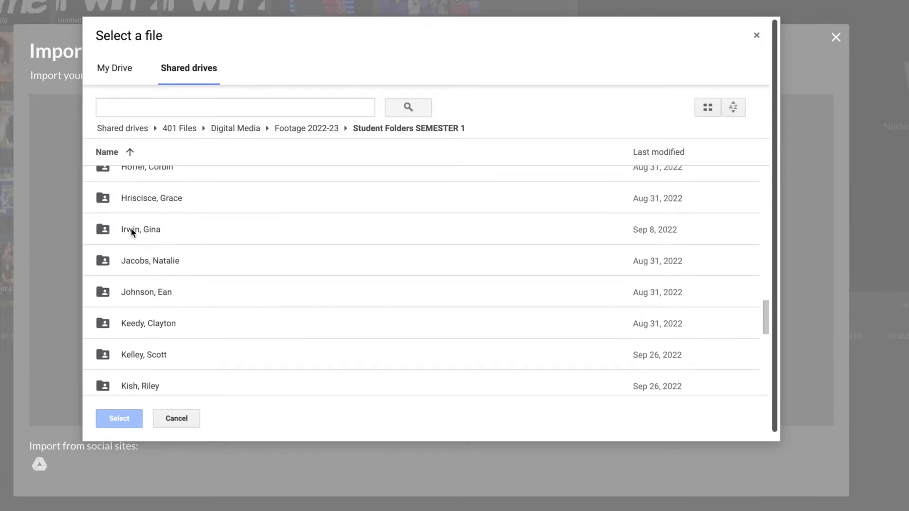
double_click(173, 231)
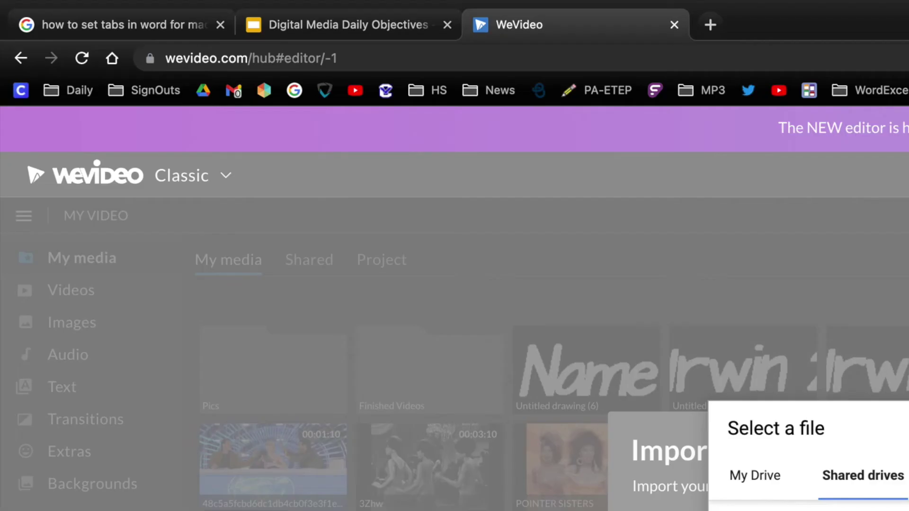
Step: Exit full screen with Ctrl+Cmd+F, close the empty Drive picker, and bring iMovie forward
mouse_move(55, 22)
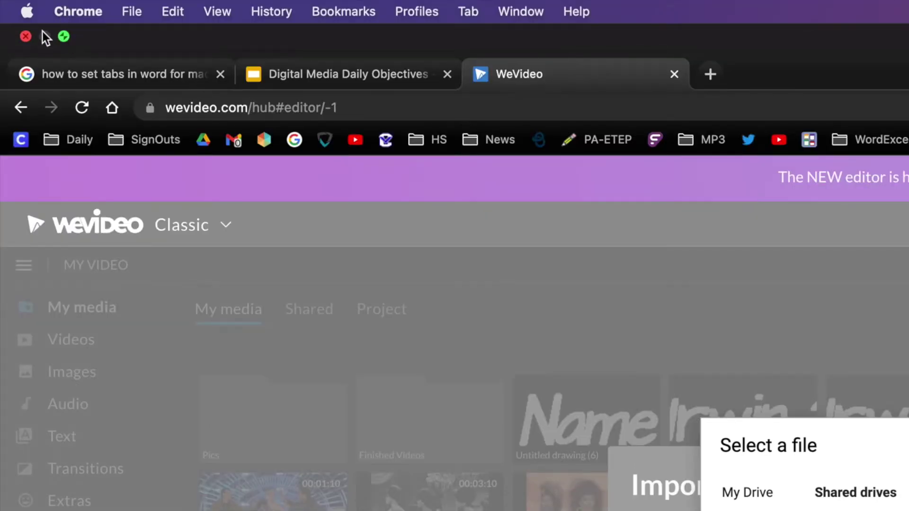
key("super+ctrl+f")
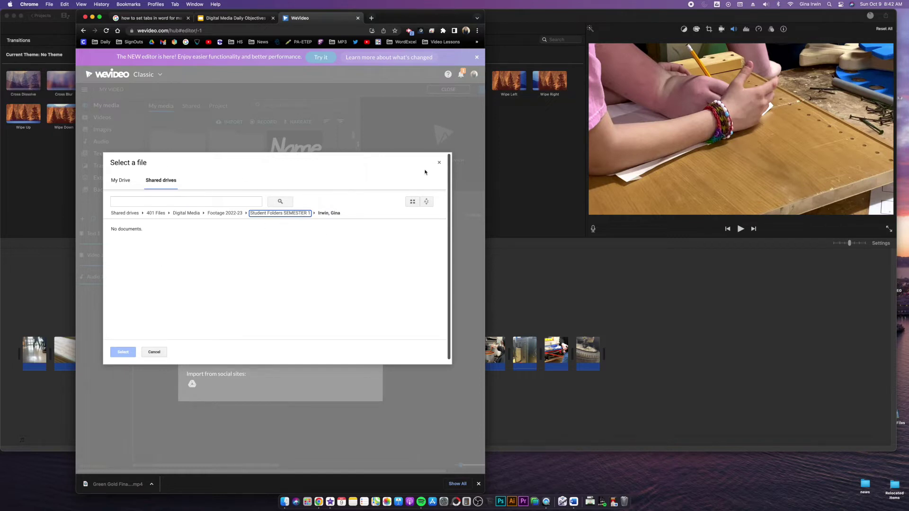
left_click(439, 163)
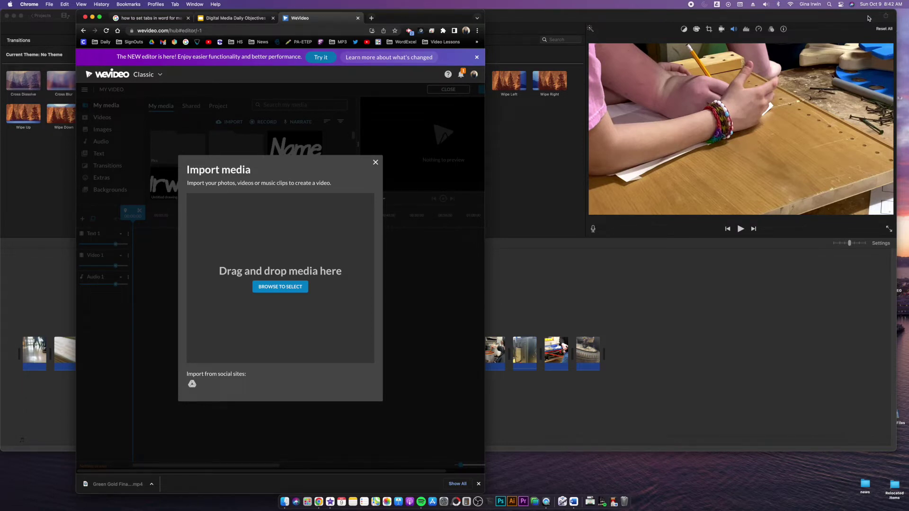
left_click(868, 18)
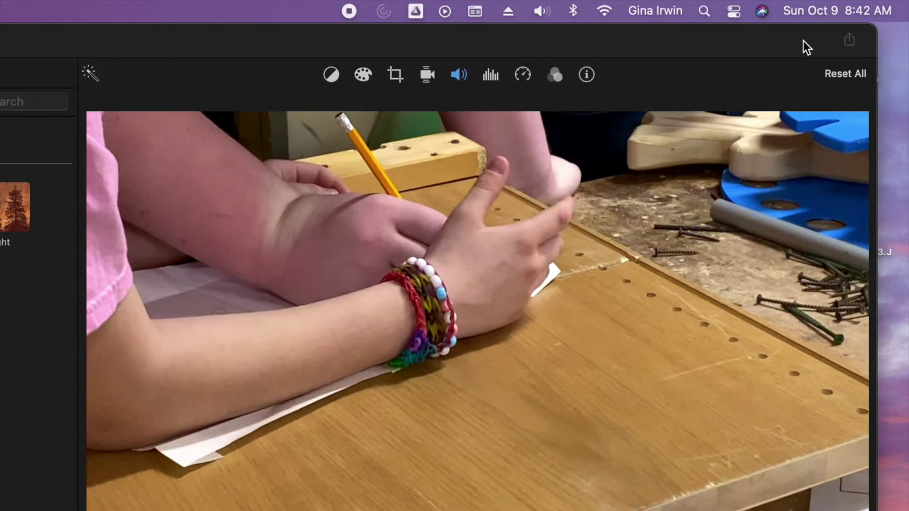
Step: Check Google Drive's upload activity, reopen the picker's Shared drives, then close back to the editor
left_click(416, 12)
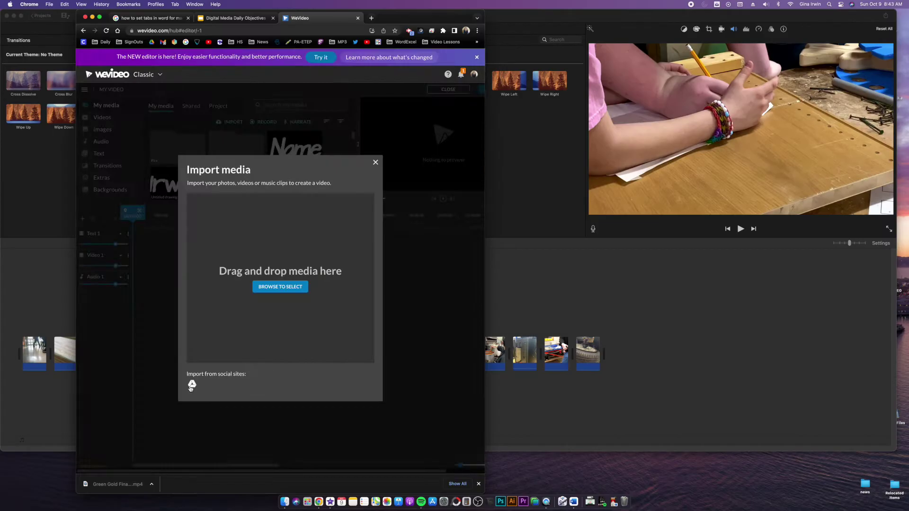
left_click(192, 383)
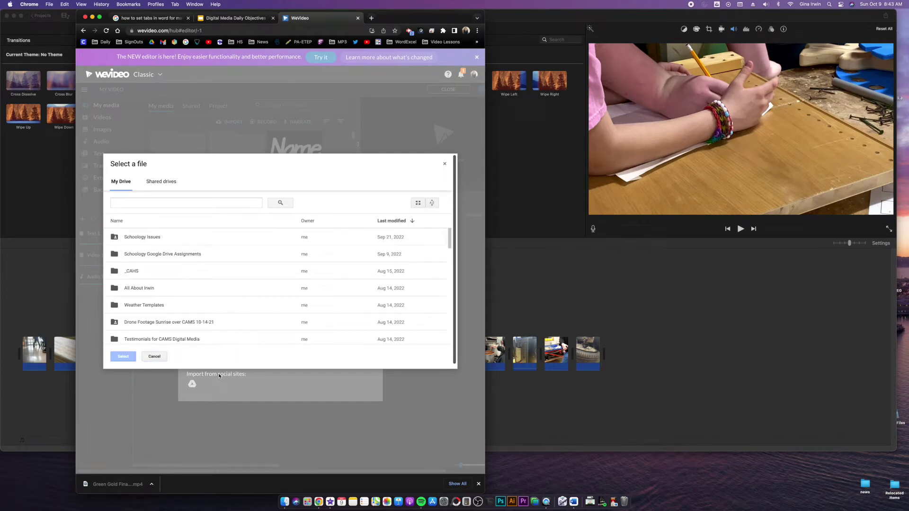
left_click(161, 182)
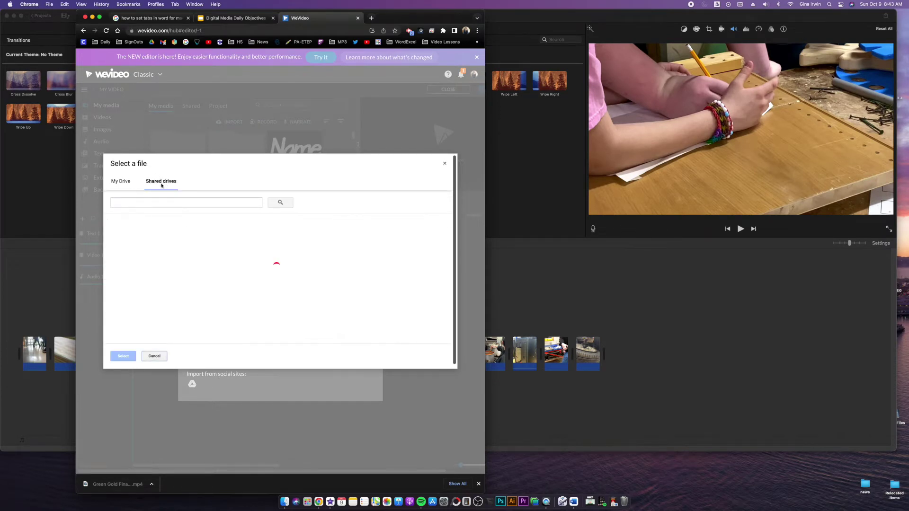
mouse_move(806, 36)
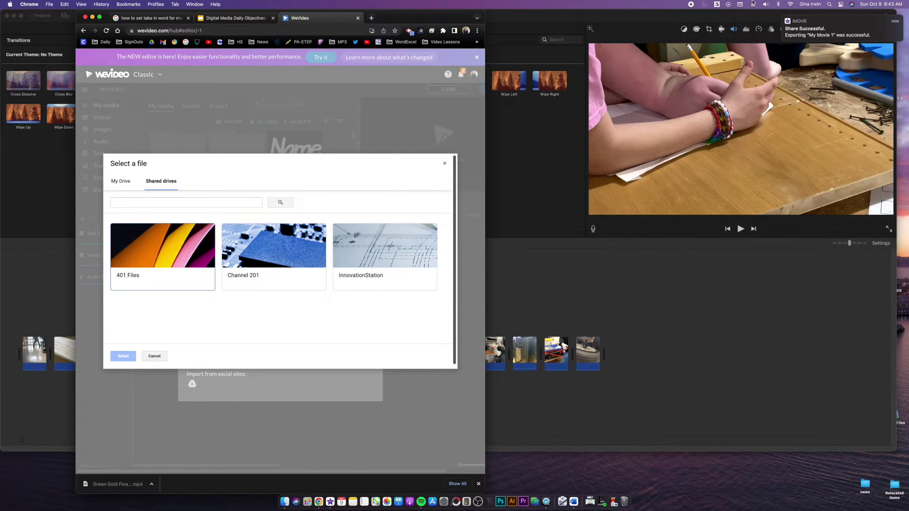
left_click(719, 5)
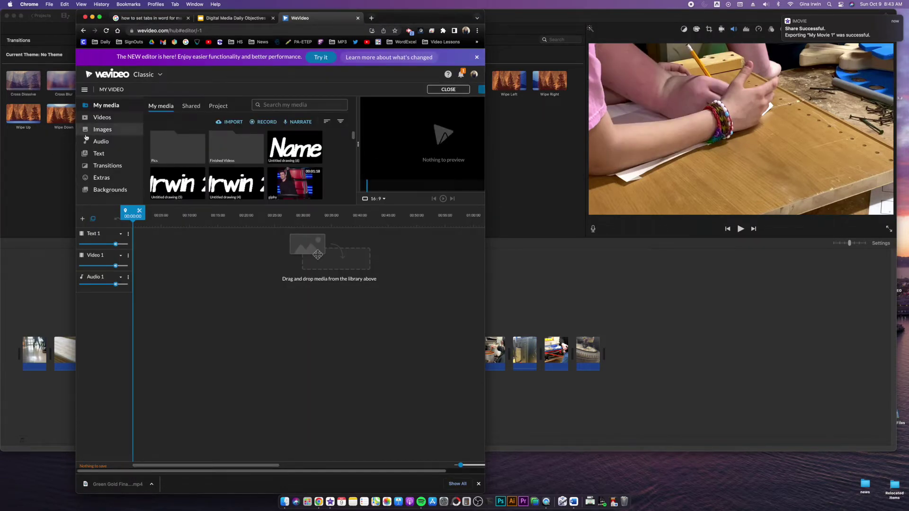
Step: Maximize the editor, open the Audio library, search 'peaceful' and preview a track
left_click(99, 18)
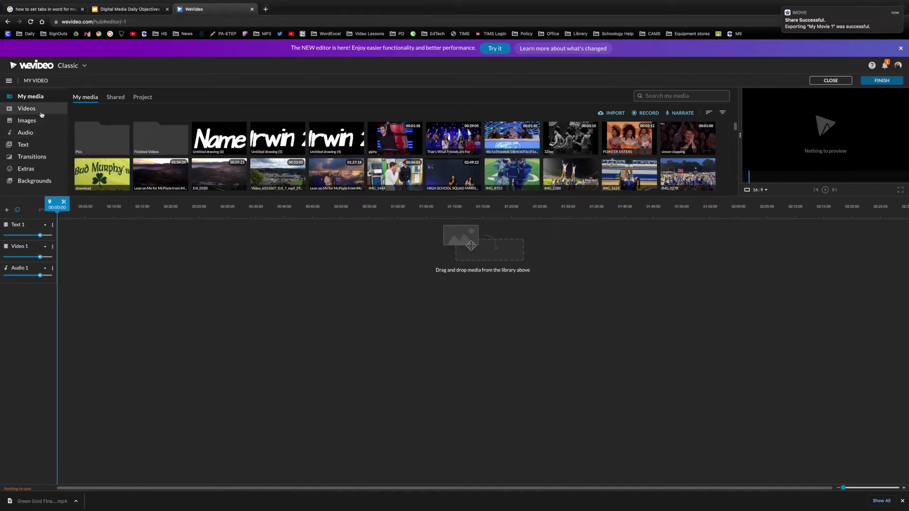
left_click(26, 135)
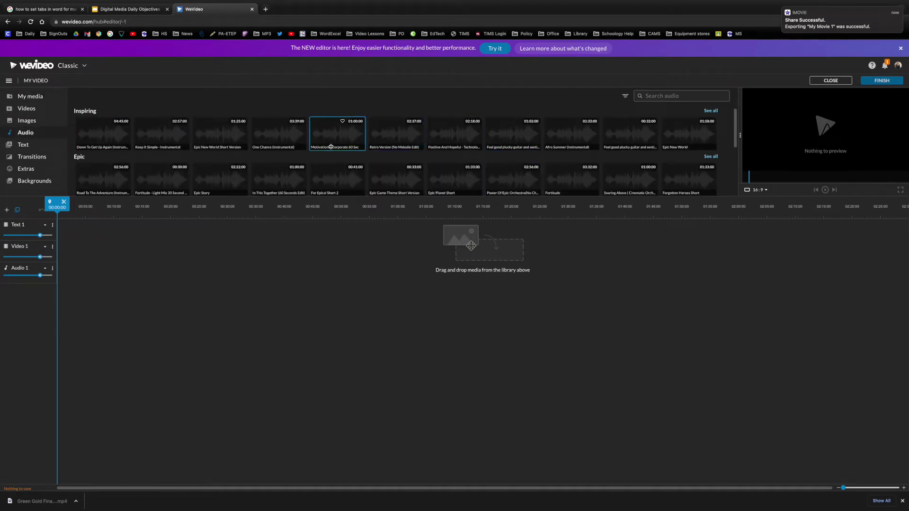
scroll(458, 156, "down", 2)
scroll(458, 156, "up", 2)
left_click(651, 97)
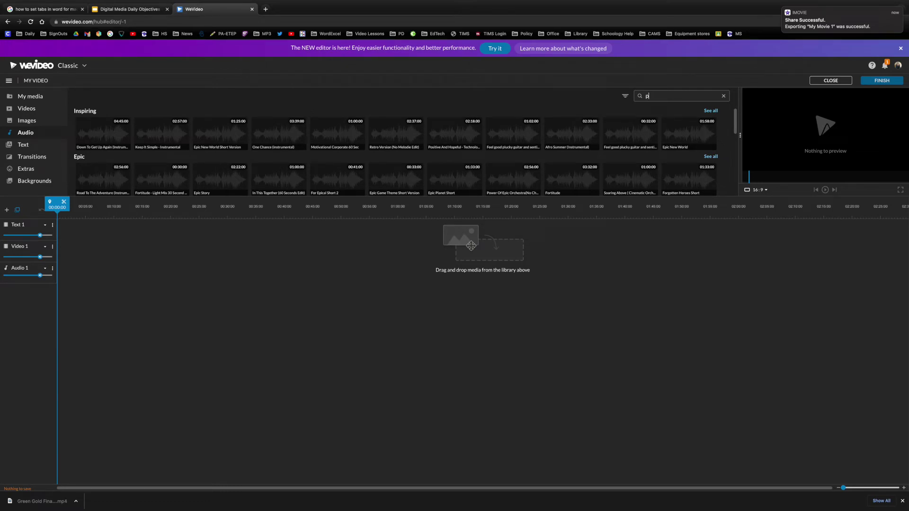
key("Return")
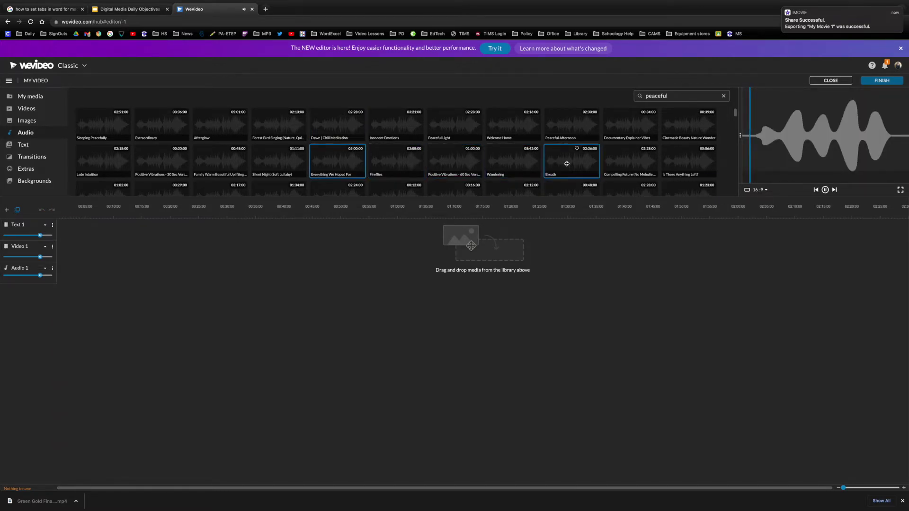
left_click(825, 189)
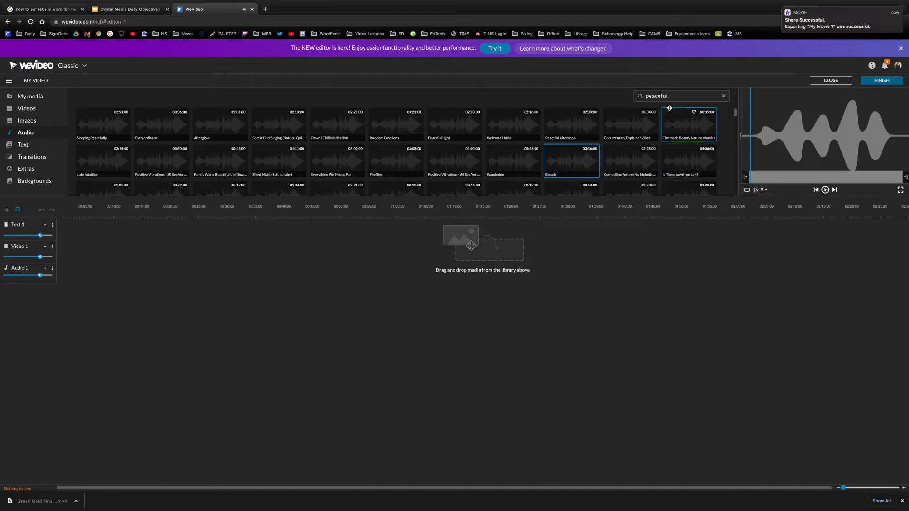
Step: Search 'music', preview Across The Delta, then clear the search back to categories
double_click(664, 95)
type("music")
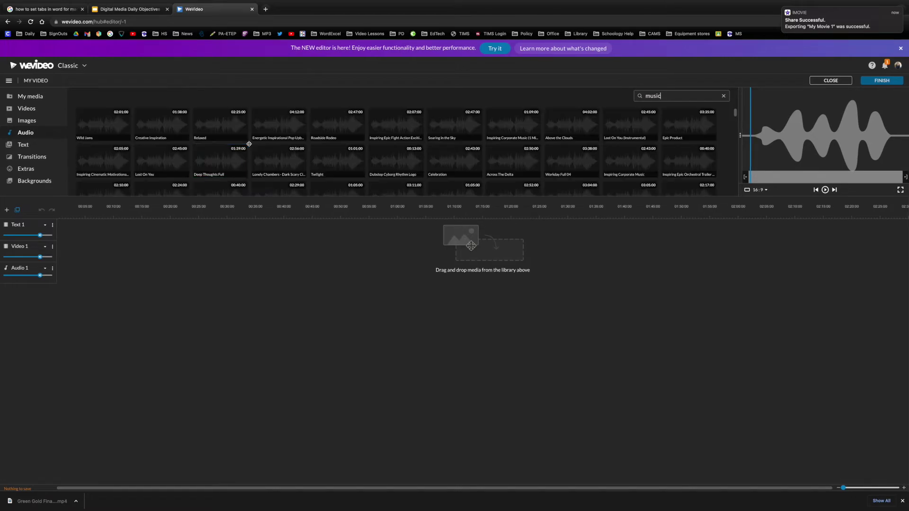
left_click(524, 156)
scroll(525, 161, "down", 5)
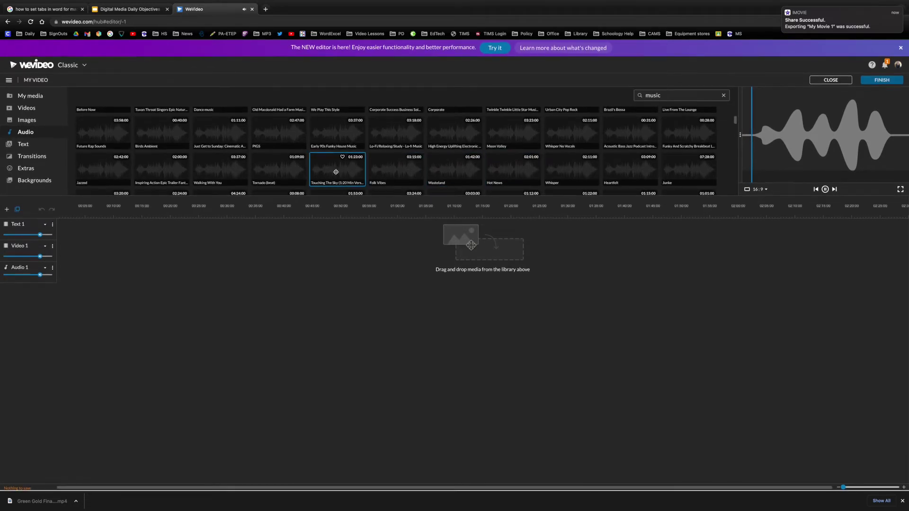
scroll(379, 156, "down", 5)
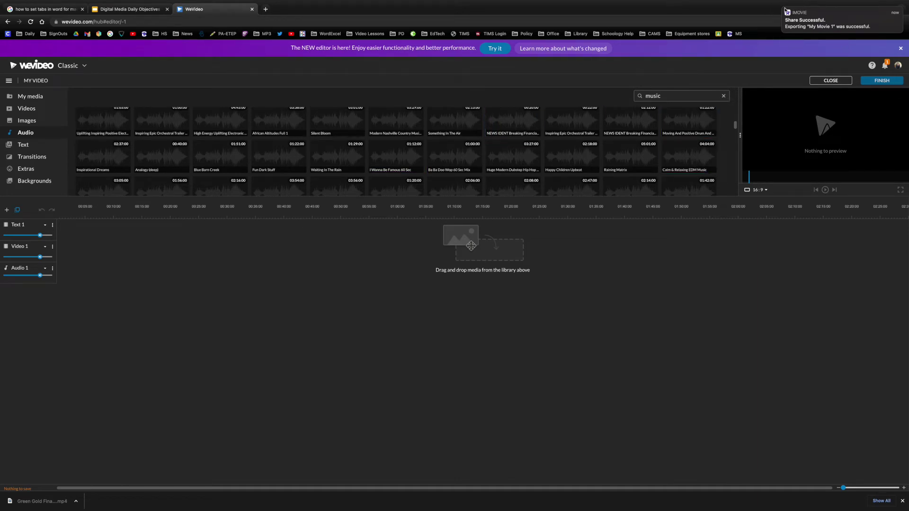
mouse_move(784, 10)
left_click(723, 97)
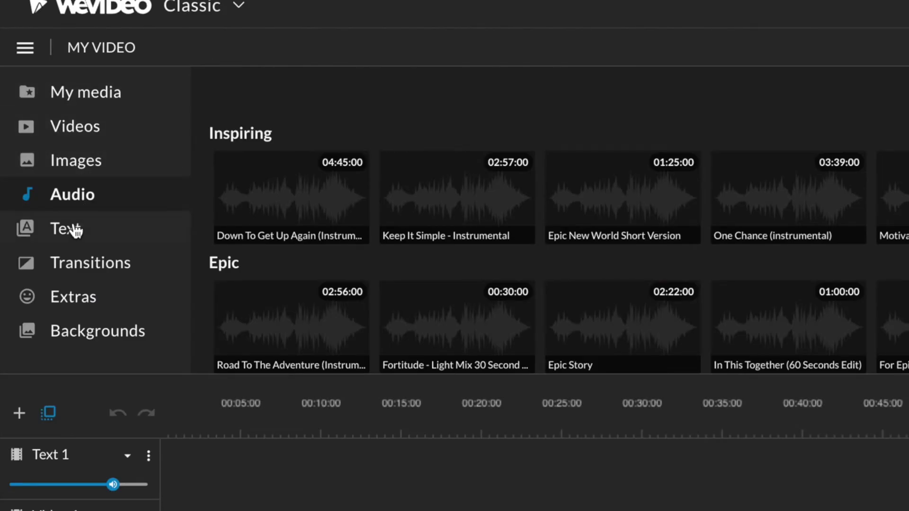
Step: Look over the text and caption templates
left_click(75, 230)
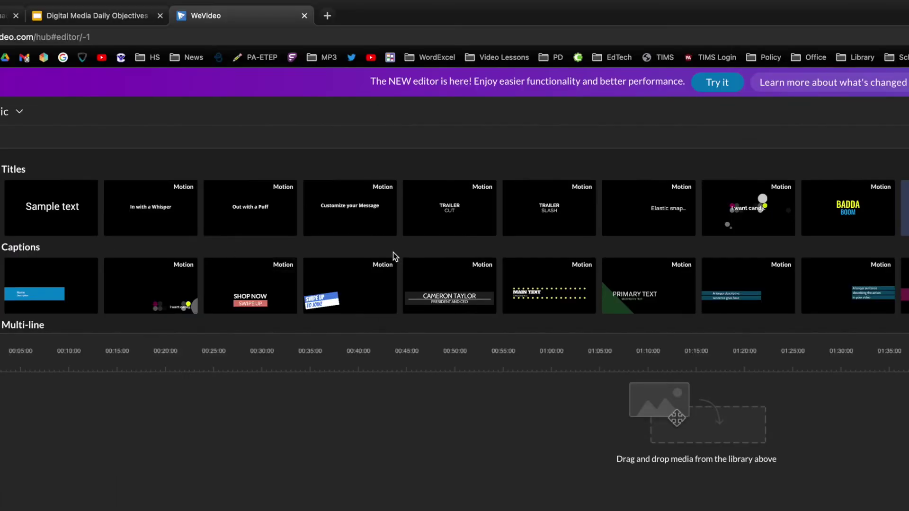
scroll(742, 252, "down", 5)
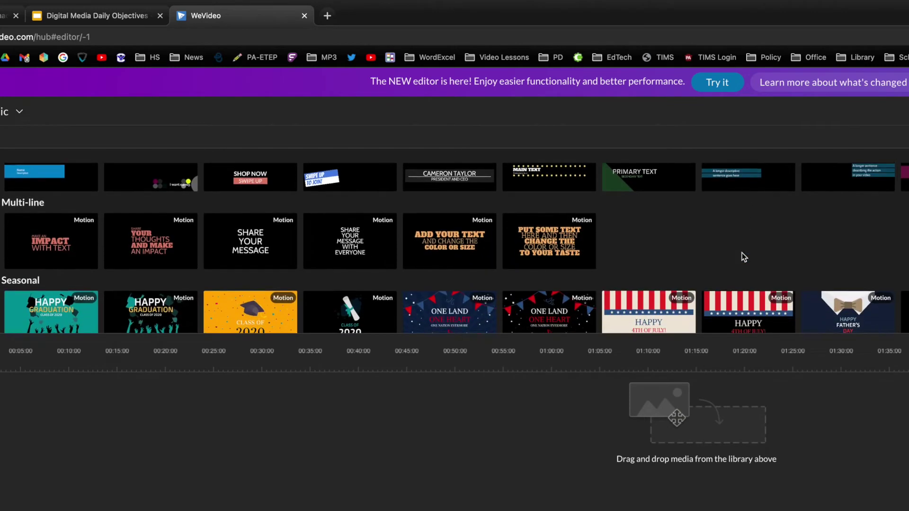
scroll(736, 256, "up", 5)
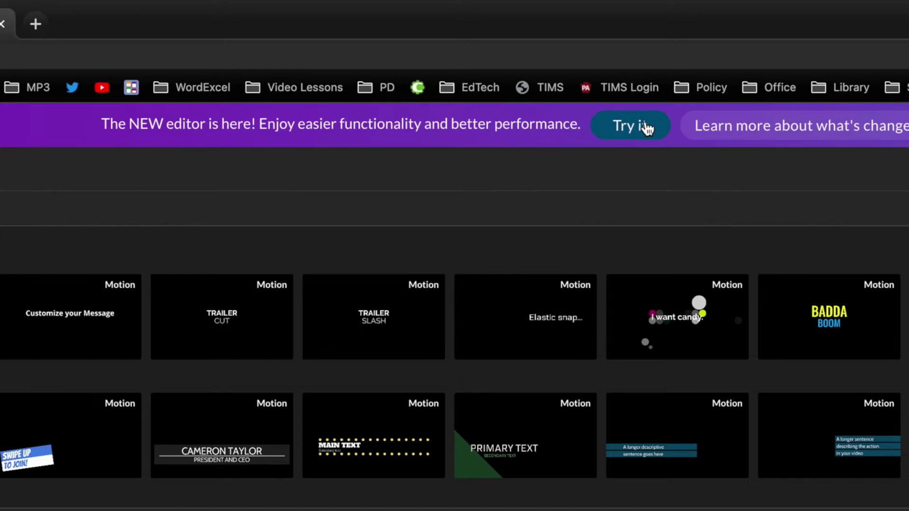
left_click(645, 127)
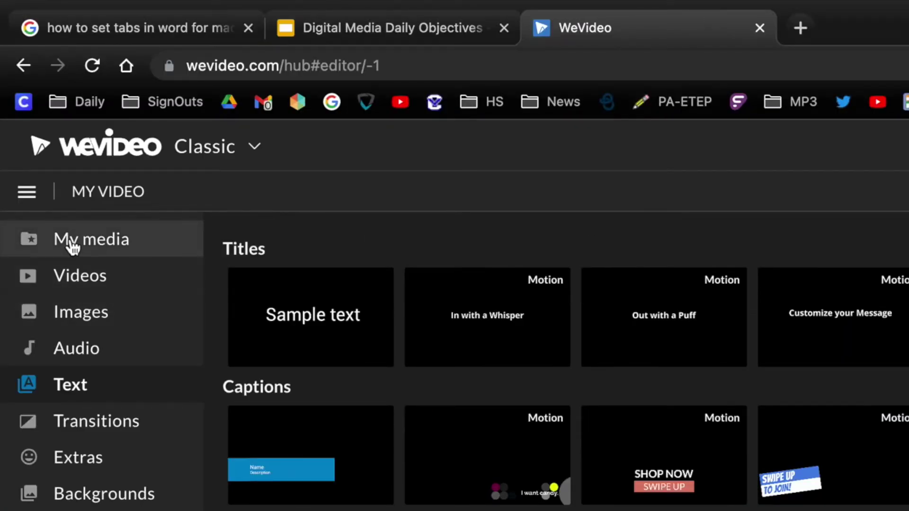
Step: From My media, open Import media and choose Google Drive as the source
left_click(73, 241)
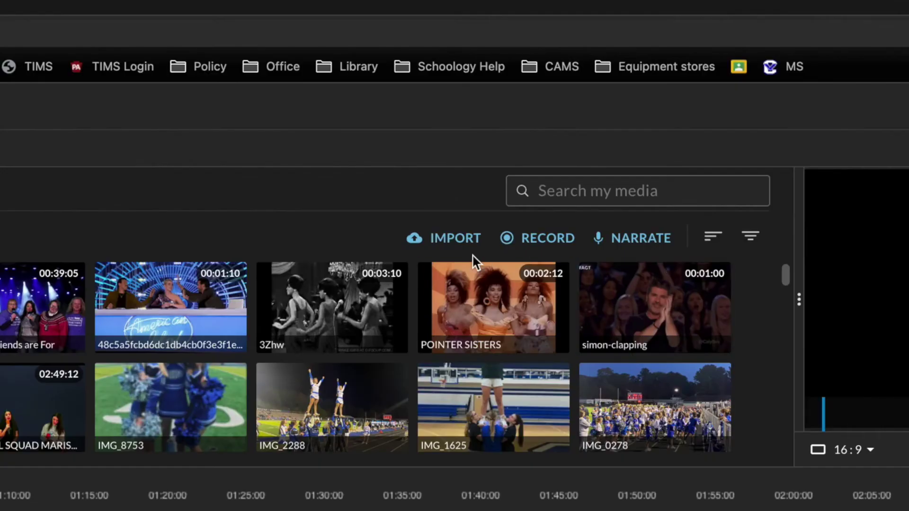
left_click(432, 236)
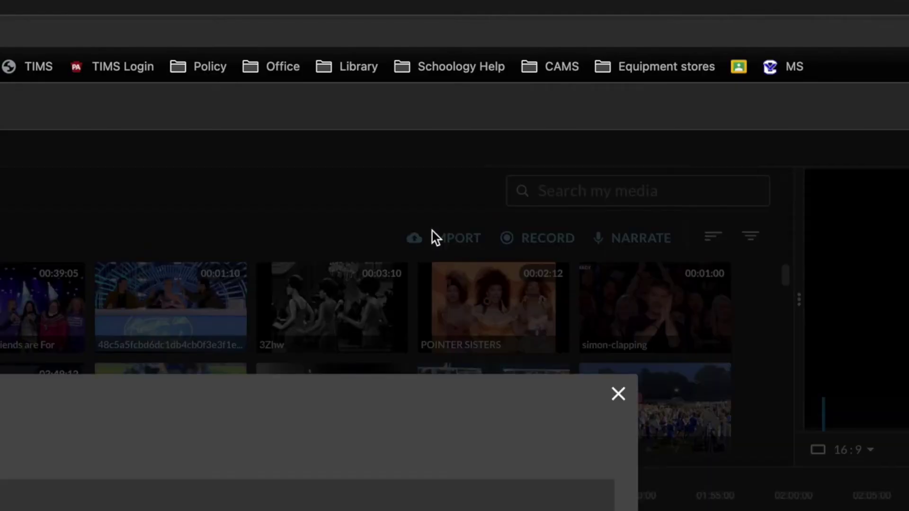
left_click(397, 284)
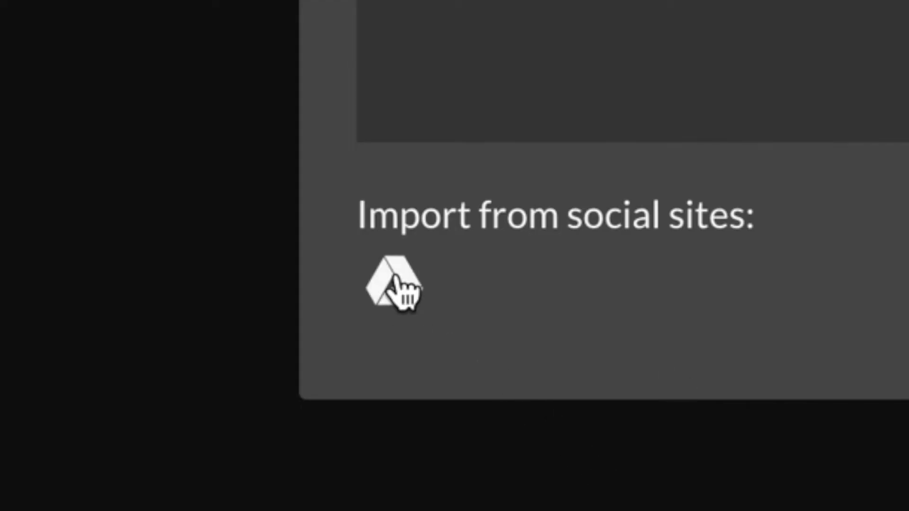
Step: Browse to Shared drives > 401 Files > Digital Media > Footage 2022-23 > Student Folders SEMESTER 1
left_click(174, 89)
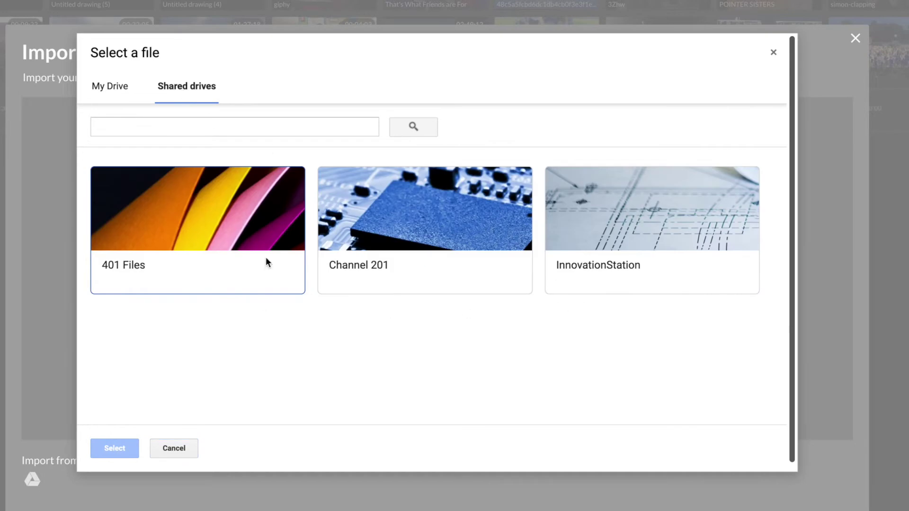
left_click(266, 259)
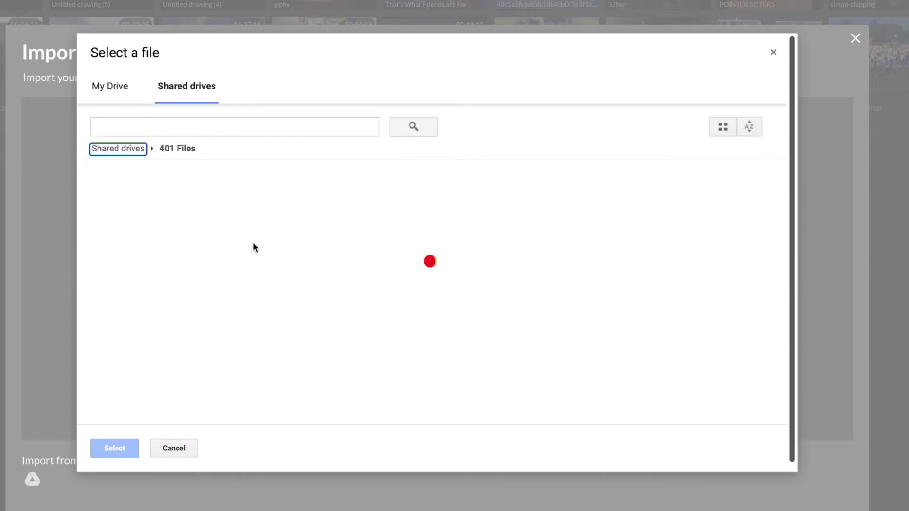
double_click(134, 377)
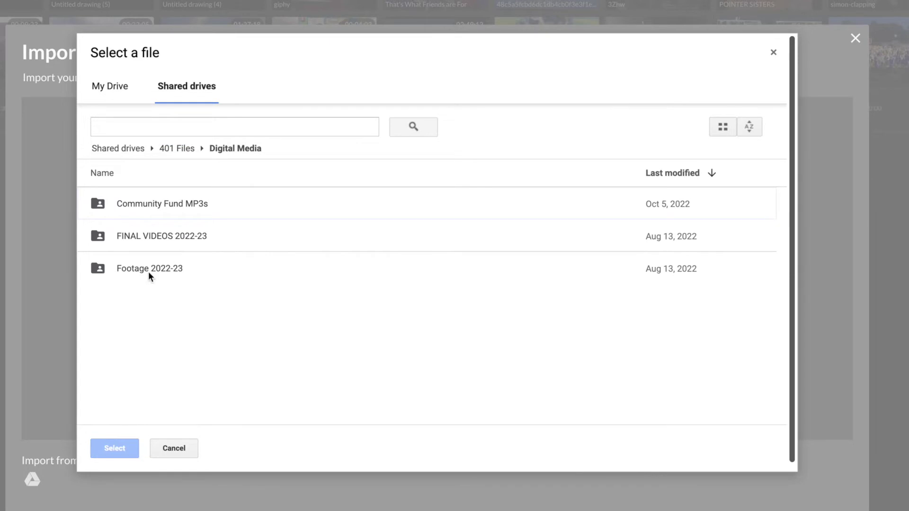
double_click(149, 271)
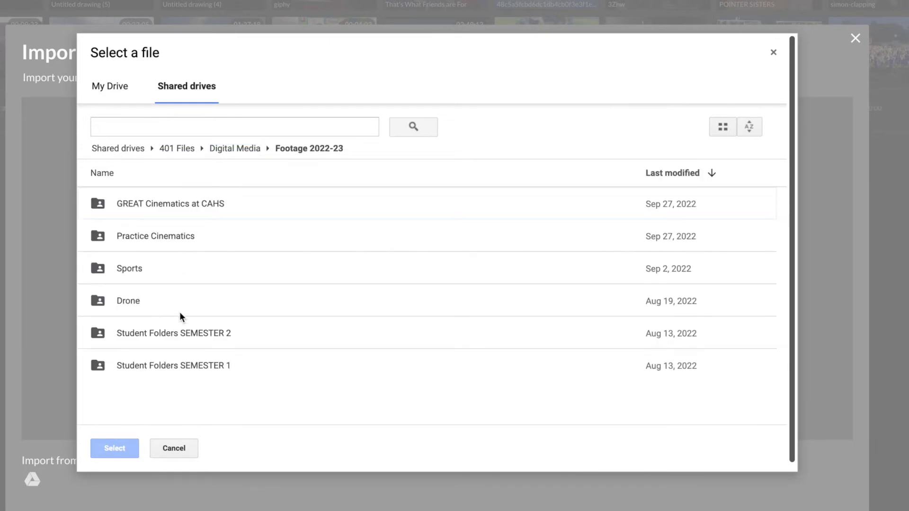
double_click(217, 365)
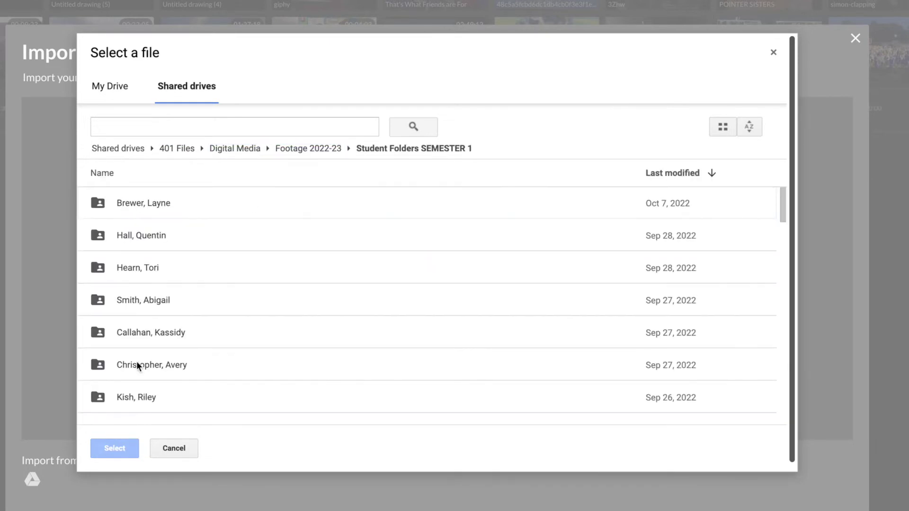
Step: Open the student's own footage folder and import the practice video file
scroll(141, 353, "down", 3)
key("BackSpace")
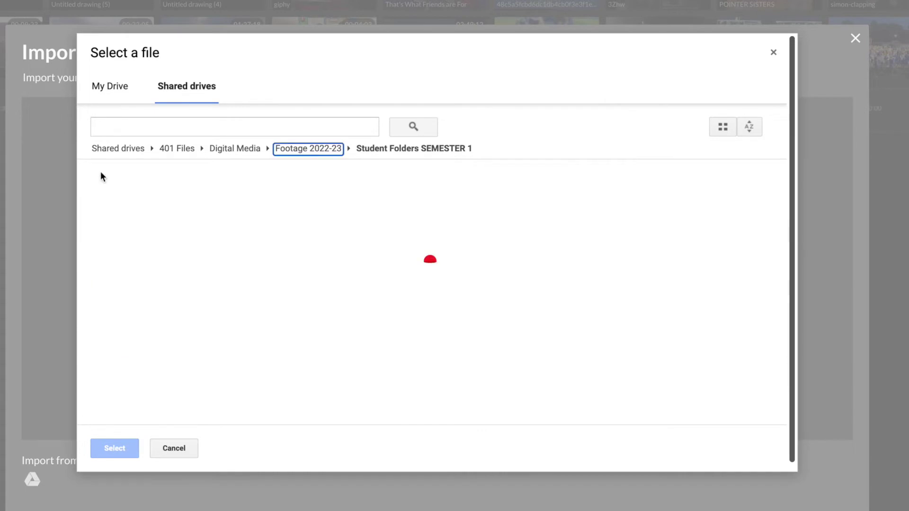
scroll(161, 323, "down", 5)
scroll(161, 320, "down", 10)
scroll(161, 318, "down", 3)
double_click(183, 314)
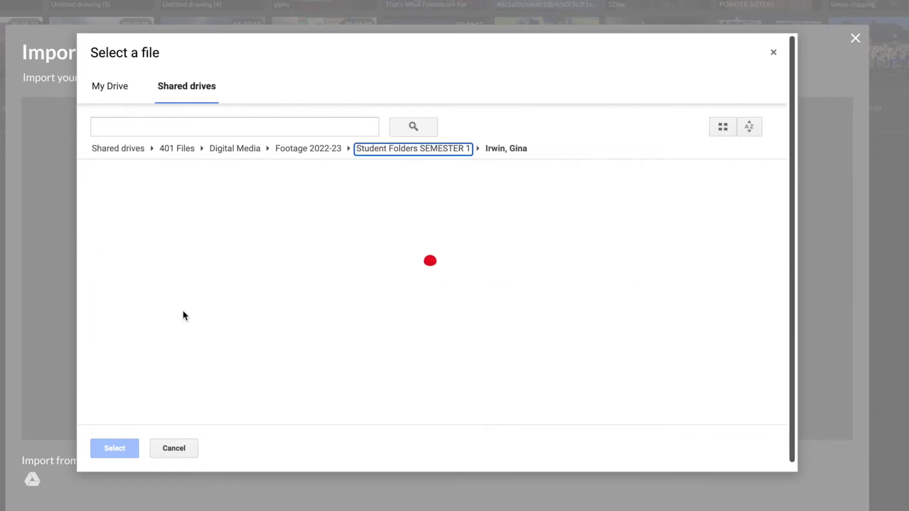
double_click(162, 203)
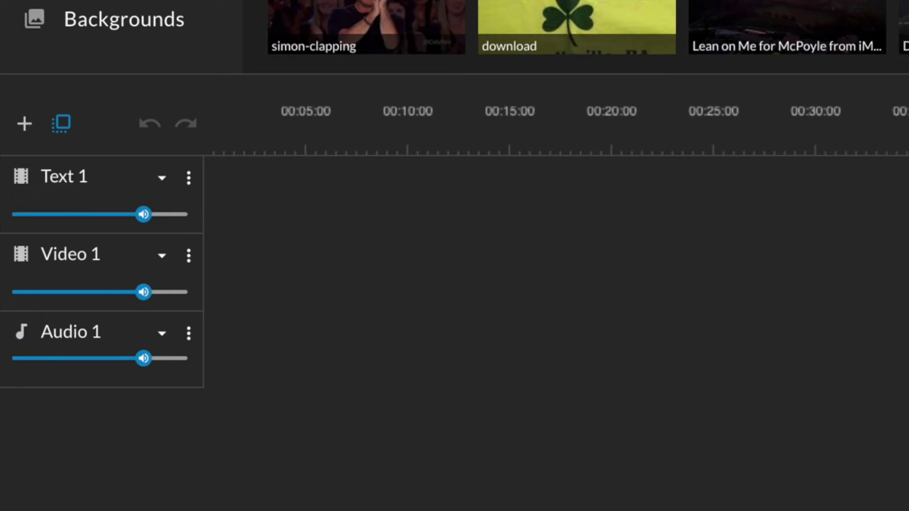
Step: Add Video 2, Video 3 and Video 4 timeline tracks and drag the divider to widen the preview
left_click(24, 124)
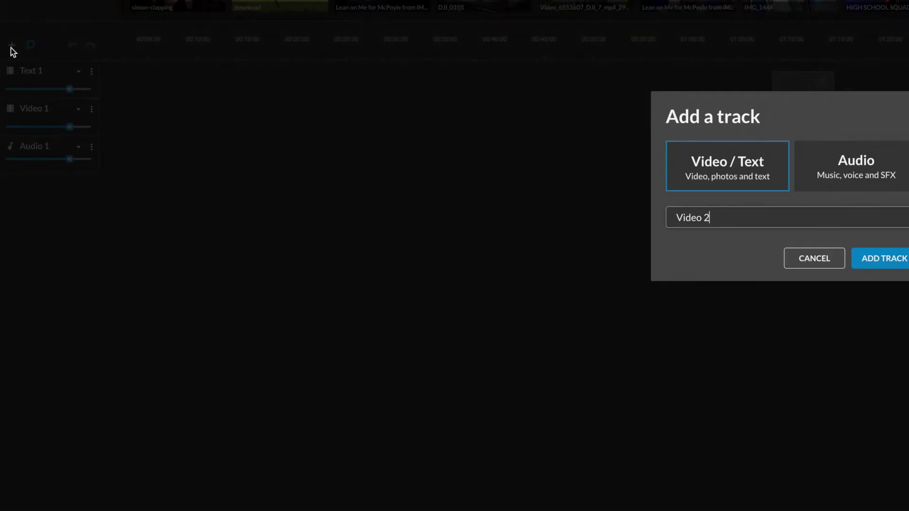
left_click(852, 252)
left_click(12, 45)
left_click(879, 258)
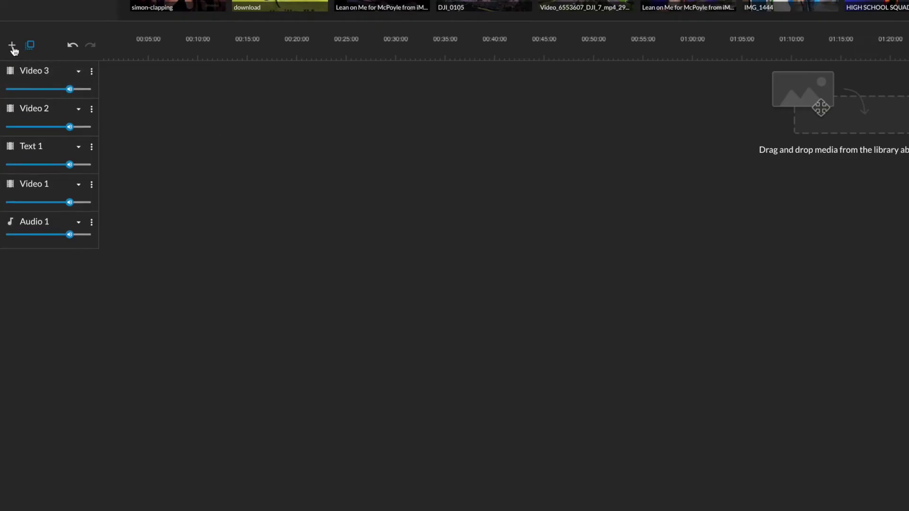
left_click(12, 45)
left_click(898, 260)
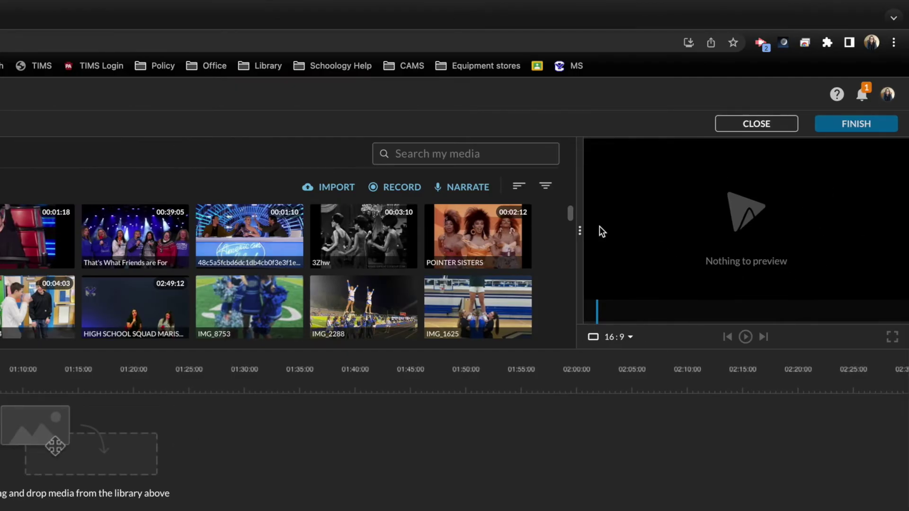
left_click_drag(581, 229, 172, 289)
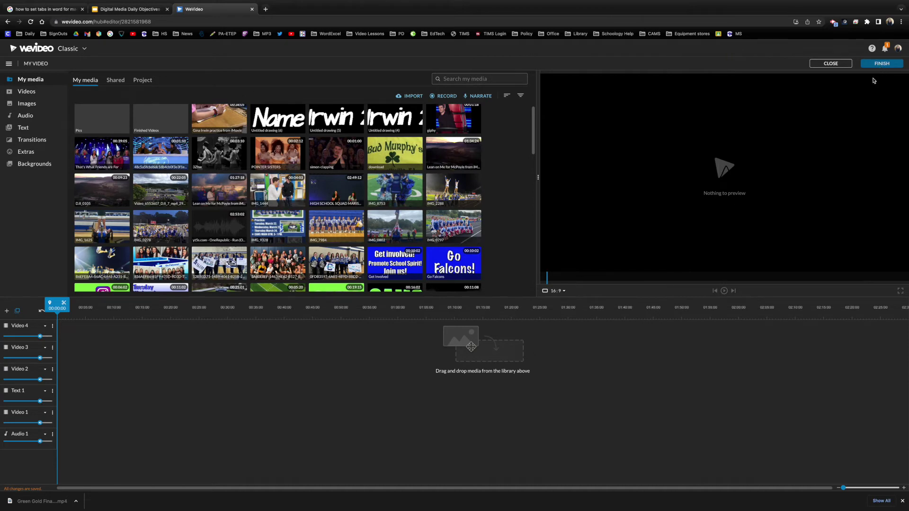
Step: Place the IMG_0797 photo on the timeline and title the export 'Finished intro'
left_click(454, 227)
left_click_drag(417, 371, 417, 371)
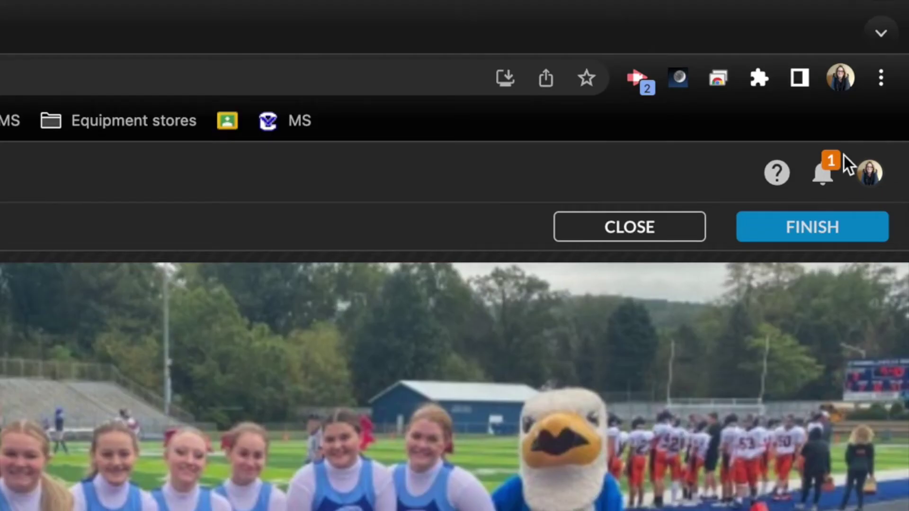
left_click(822, 231)
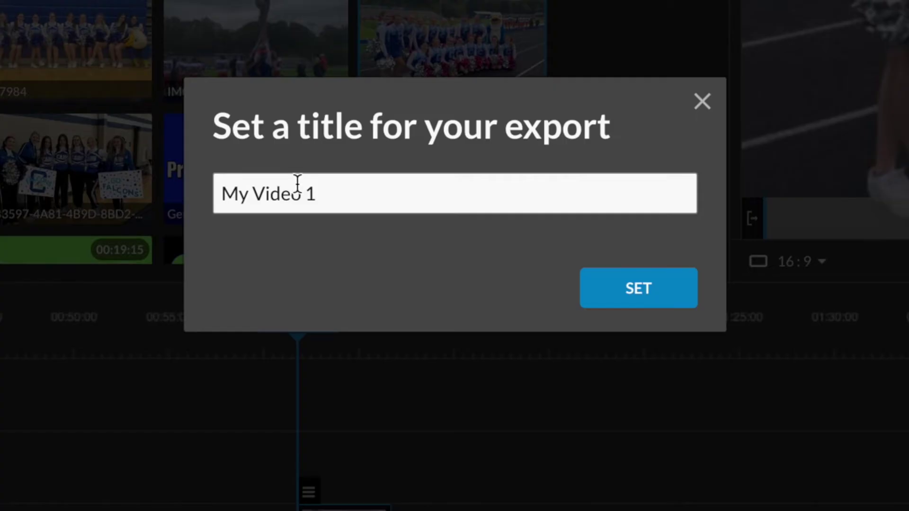
triple_click(296, 180)
type("Finished intro")
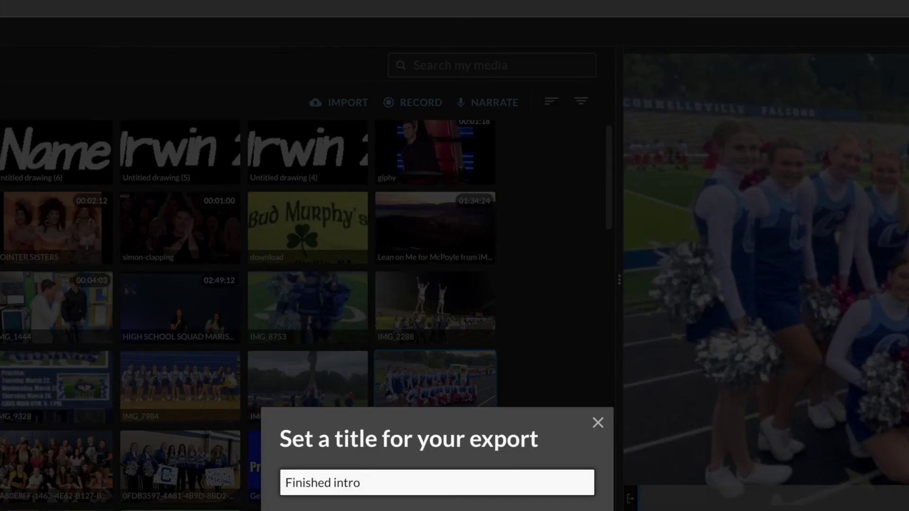
key("Return")
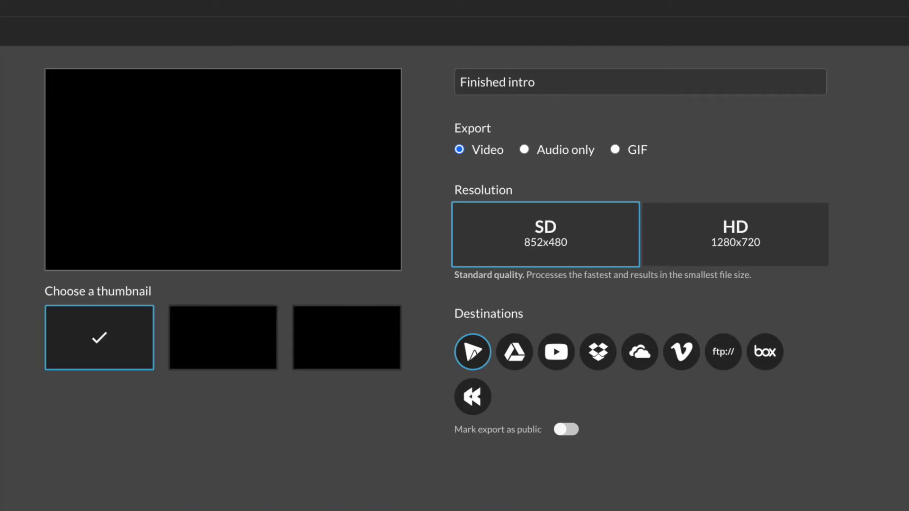
Step: Pick HD 1280x720, then cancel publishing and delete the clip from the timeline
left_click(748, 229)
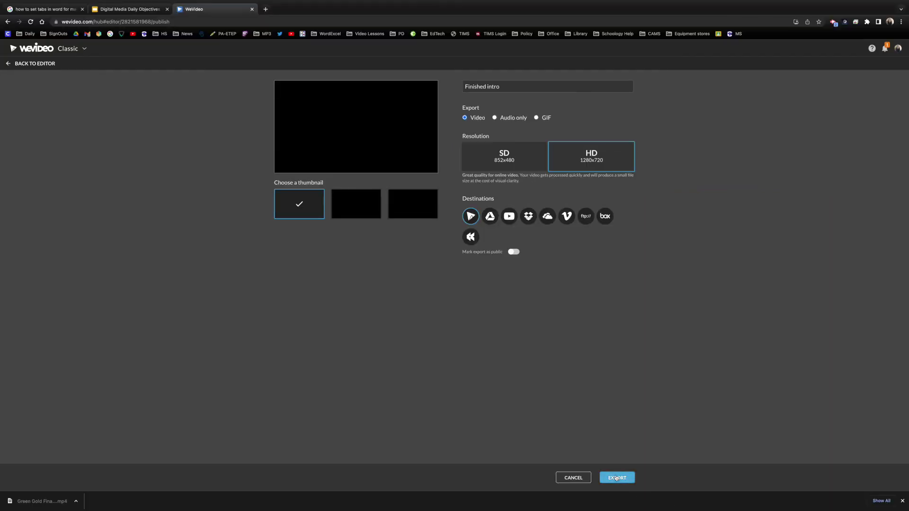
left_click(573, 478)
key("Delete")
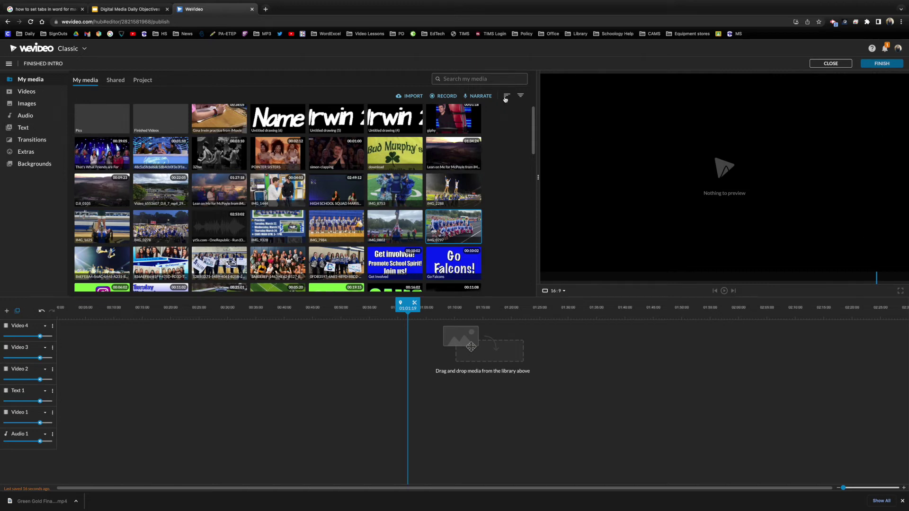
Step: Drag the footage clip from My media onto the Video 1 track
left_click(210, 118)
left_click_drag(210, 118, 62, 419)
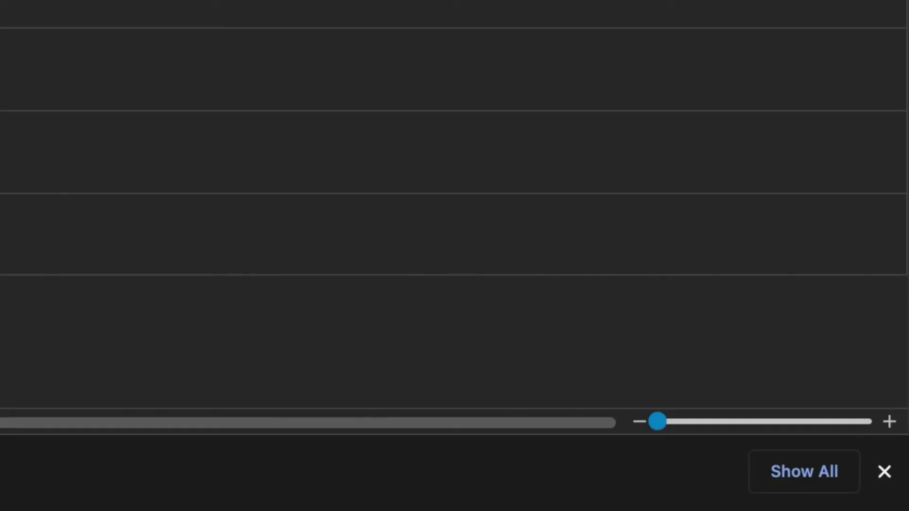
left_click_drag(658, 422, 878, 424)
left_click_drag(900, 488, 841, 488)
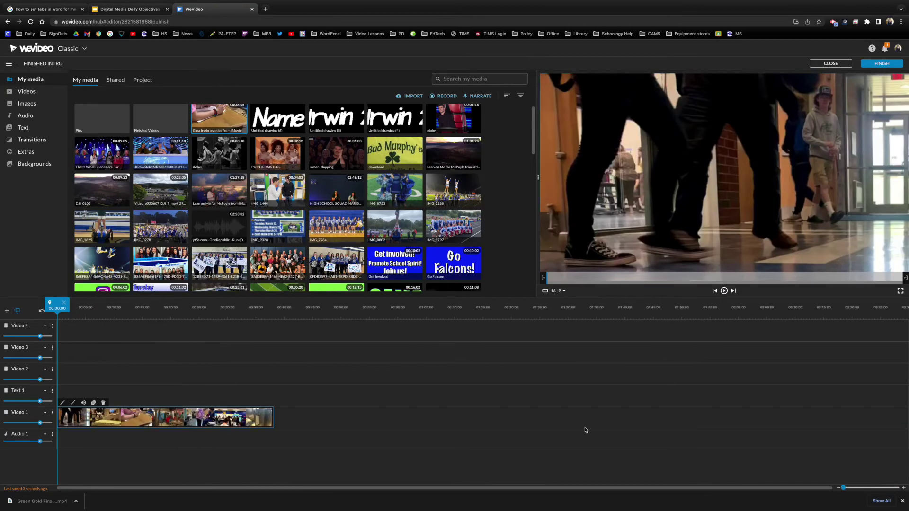
Step: Split the clip at about 13 and 16 seconds, then return the playhead to the start
key("space")
left_click_drag(63, 312, 137, 367)
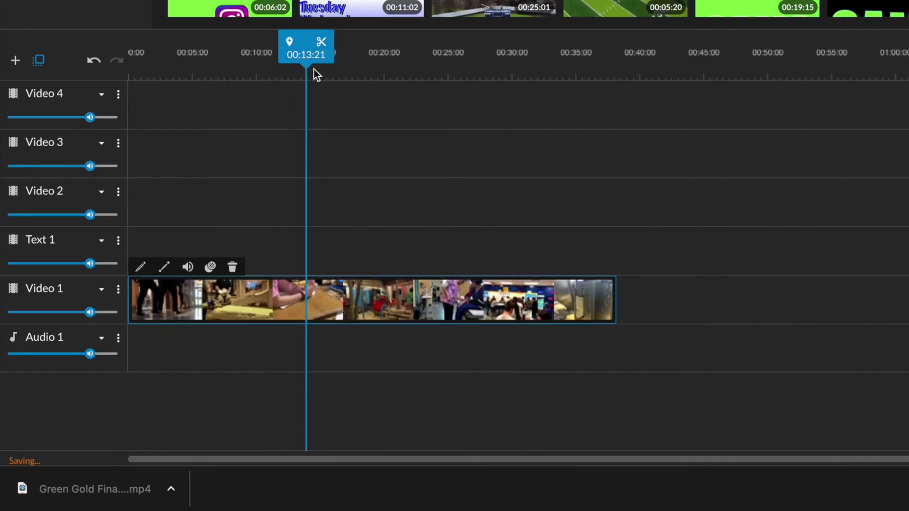
left_click(321, 42)
left_click_drag(326, 47, 381, 95)
left_click(355, 47)
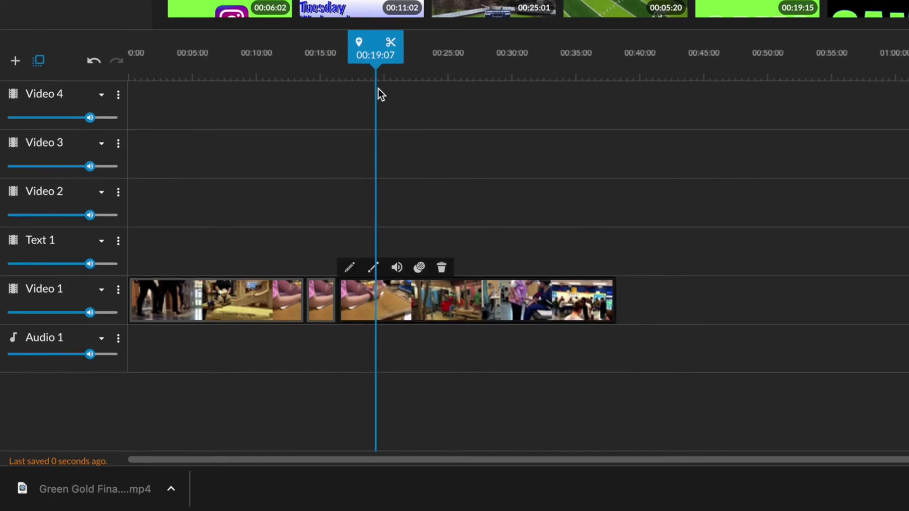
left_click_drag(366, 61, 119, 57)
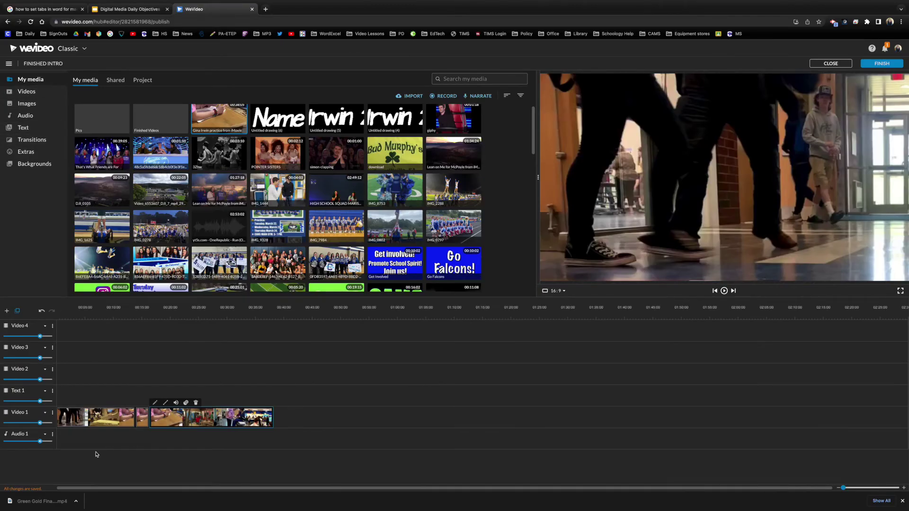
Step: Move the footage clips up onto the Text 1 track
left_click(24, 127)
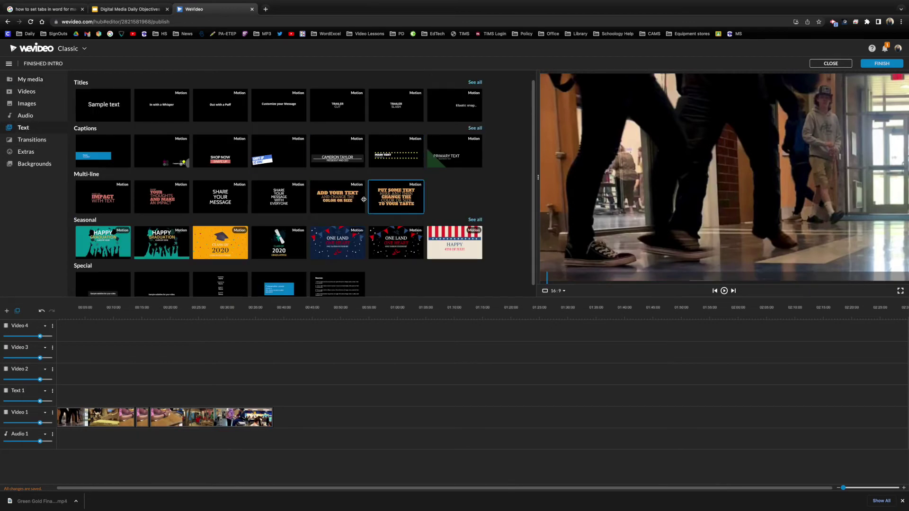
scroll(393, 199, "down", 2)
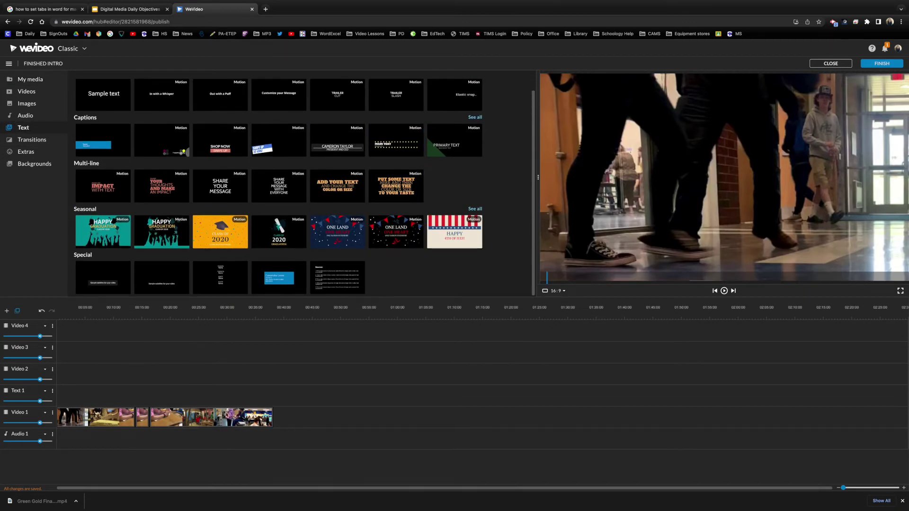
left_click_drag(234, 409, 99, 400)
Step: Search stock videos for 'blue color' and place the solid blue clip after the footage
left_click(28, 93)
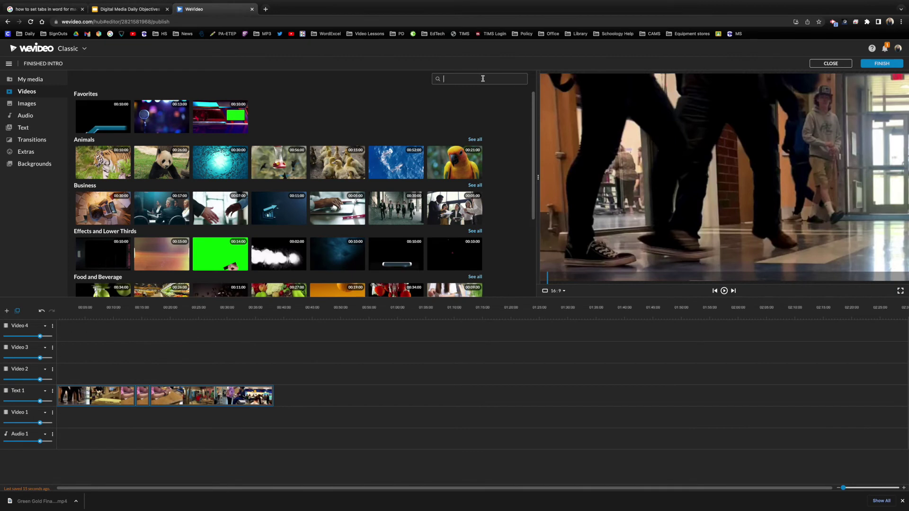
type("colors")
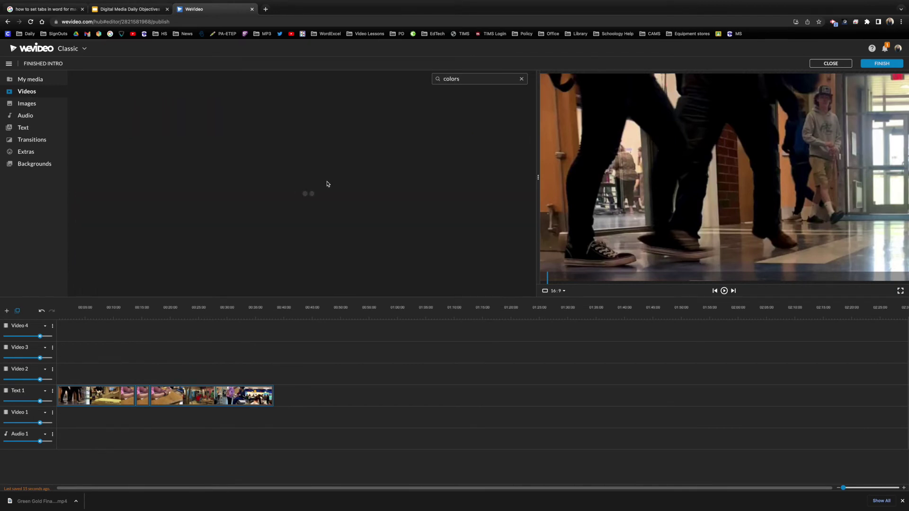
scroll(241, 155, "down", 1)
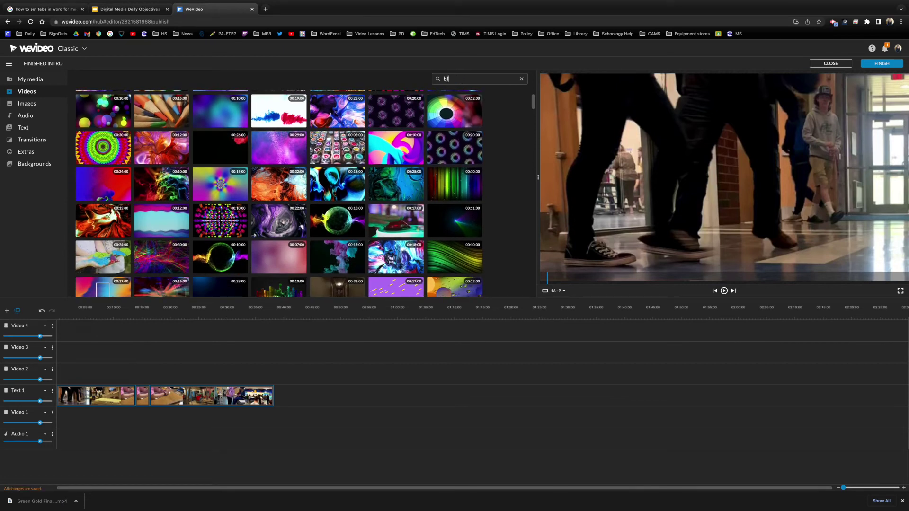
type("lor")
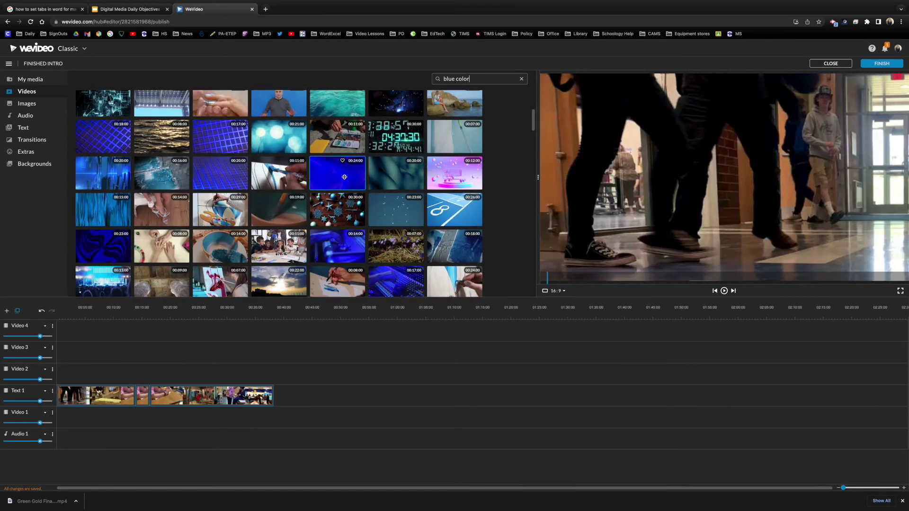
left_click(345, 177)
left_click_drag(345, 176, 281, 402)
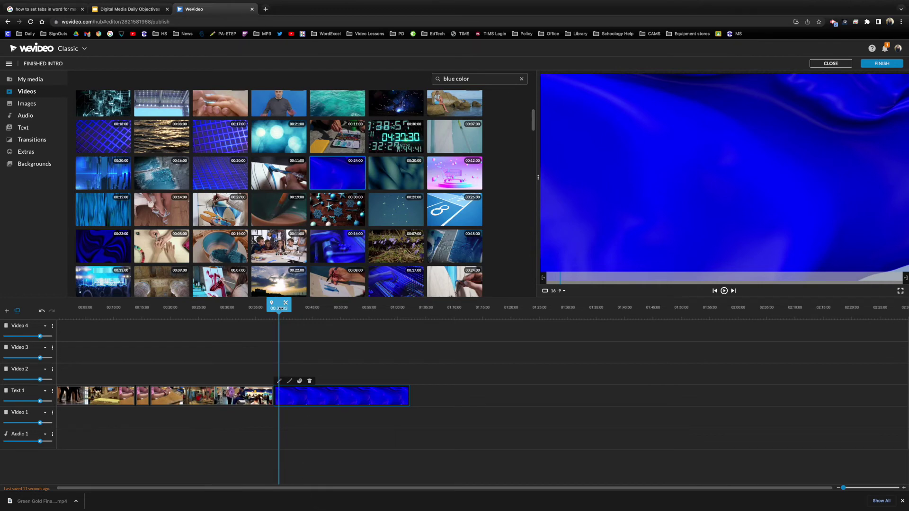
Step: Zoom the timeline in on the tire-to-blue clip join and select the tire clip
left_click(266, 416)
left_click_drag(843, 488, 862, 488)
scroll(663, 426, "right", 5)
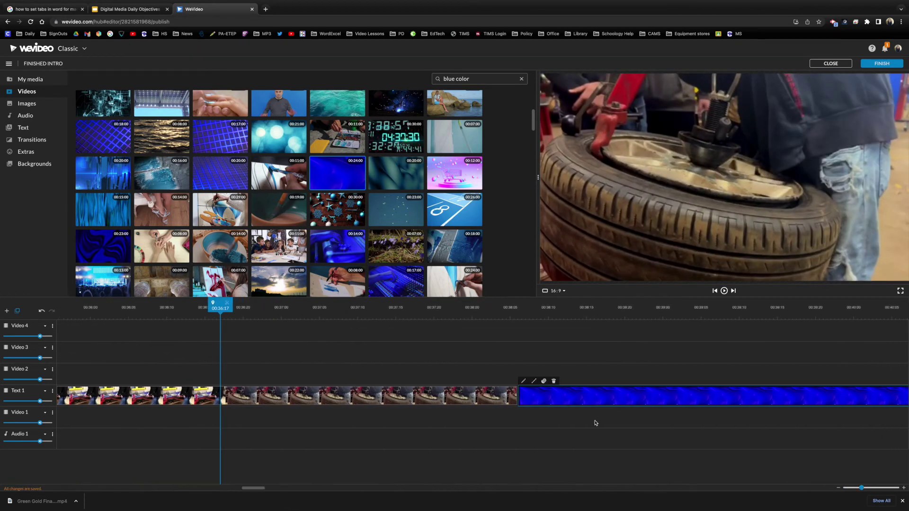
left_click(493, 396)
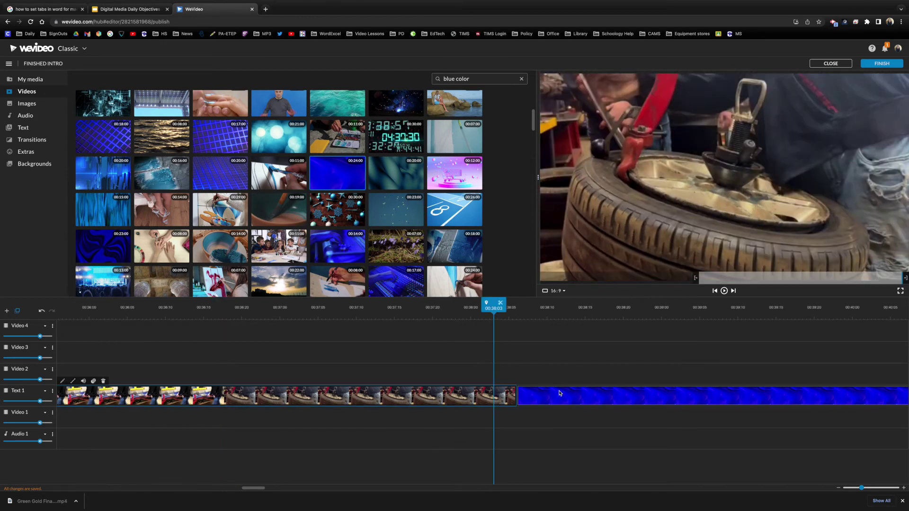
left_click(556, 394)
left_click_drag(548, 307, 493, 306)
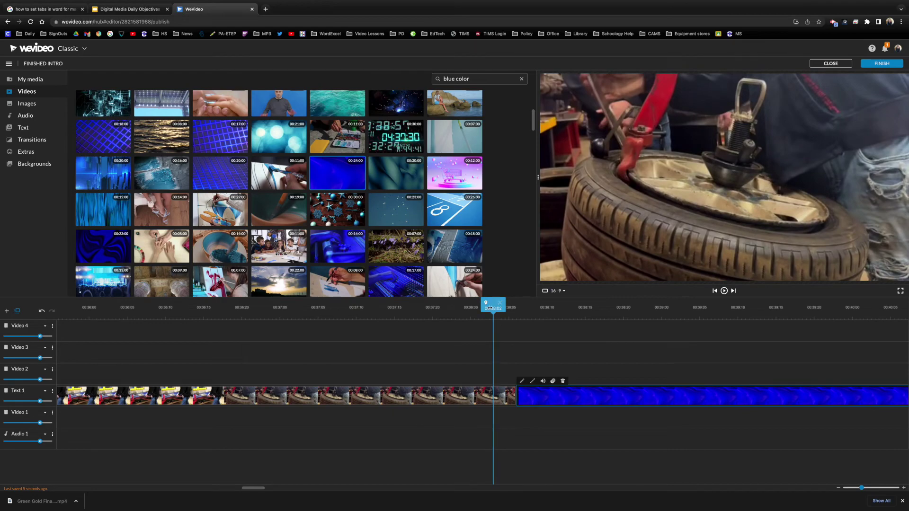
left_click_drag(489, 308, 412, 308)
left_click(421, 395)
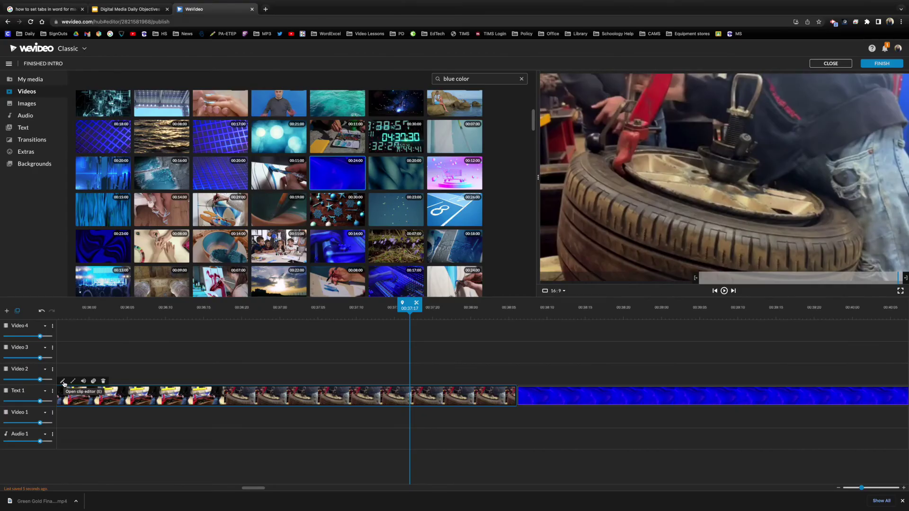
Step: Open the tire clip's editing settings and bring up its opacity controls
left_click(63, 381)
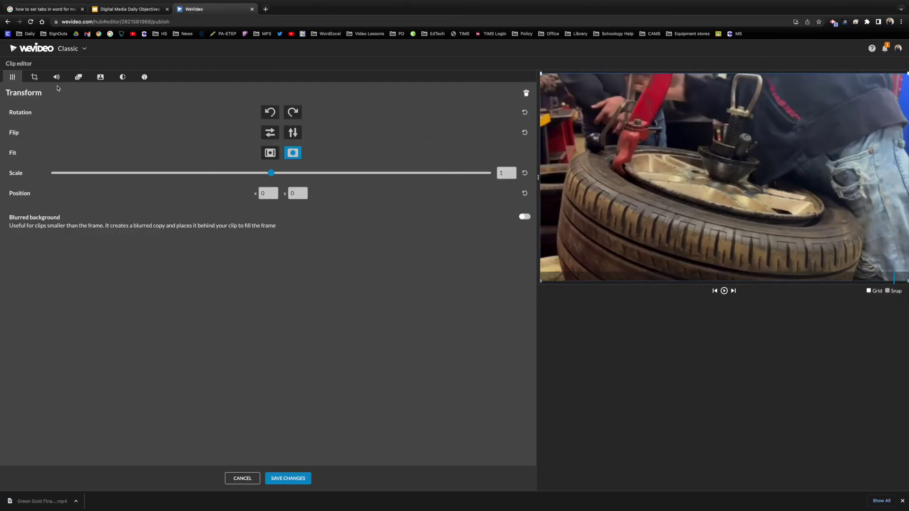
left_click(34, 77)
left_click(56, 77)
left_click(78, 77)
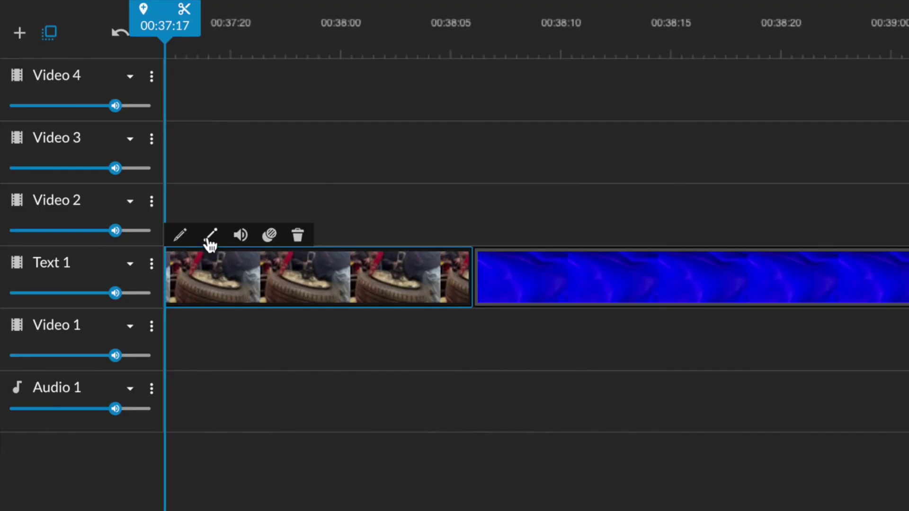
left_click(211, 236)
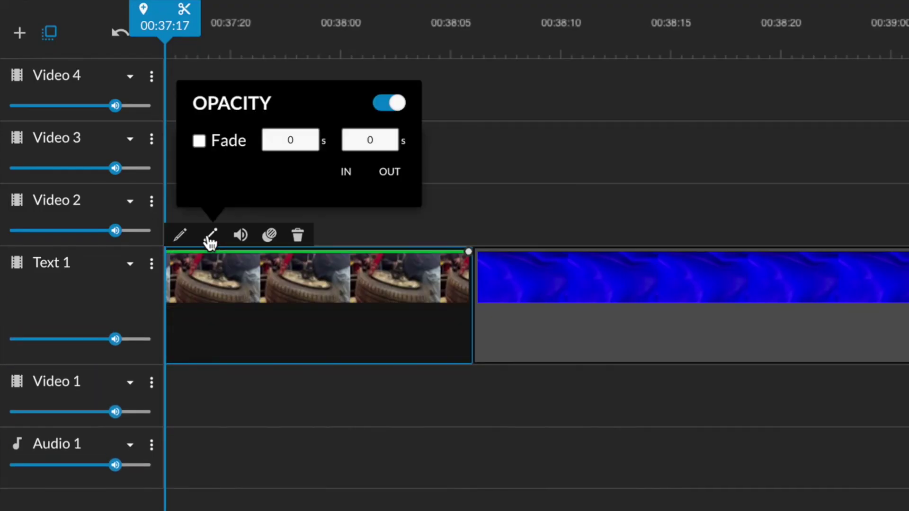
scroll(298, 265, "left", 5)
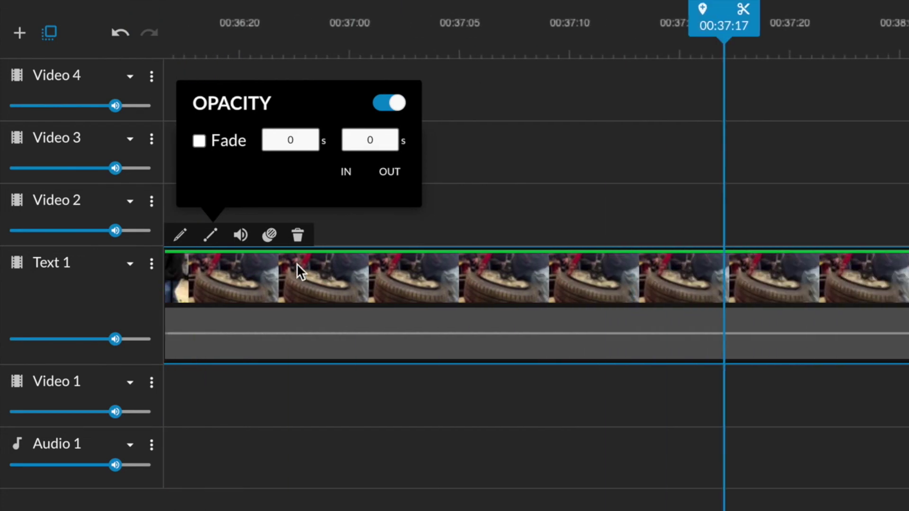
scroll(297, 263, "left", 1)
Step: Add four opacity keyframes, lower two to 40% and 62%, and preview the fade
left_click(804, 251)
left_click(626, 252)
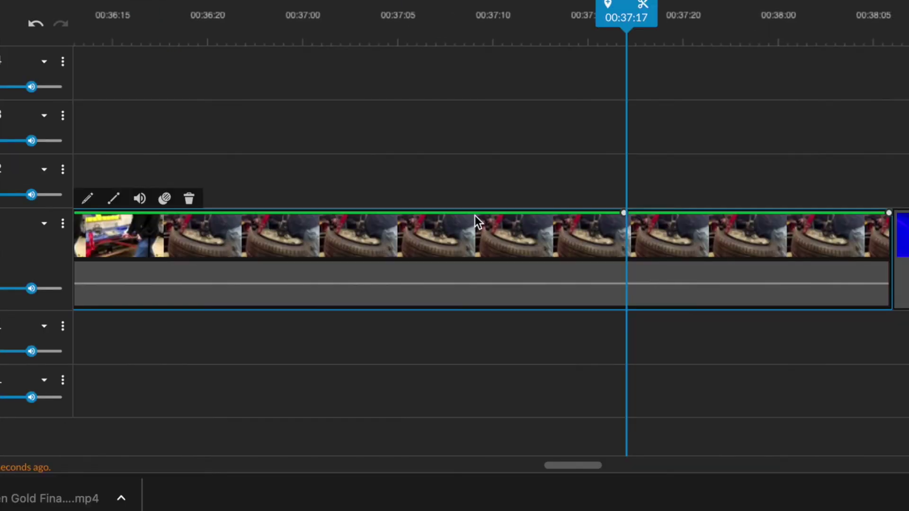
left_click(725, 213)
left_click(812, 213)
left_click_drag(623, 214, 612, 239)
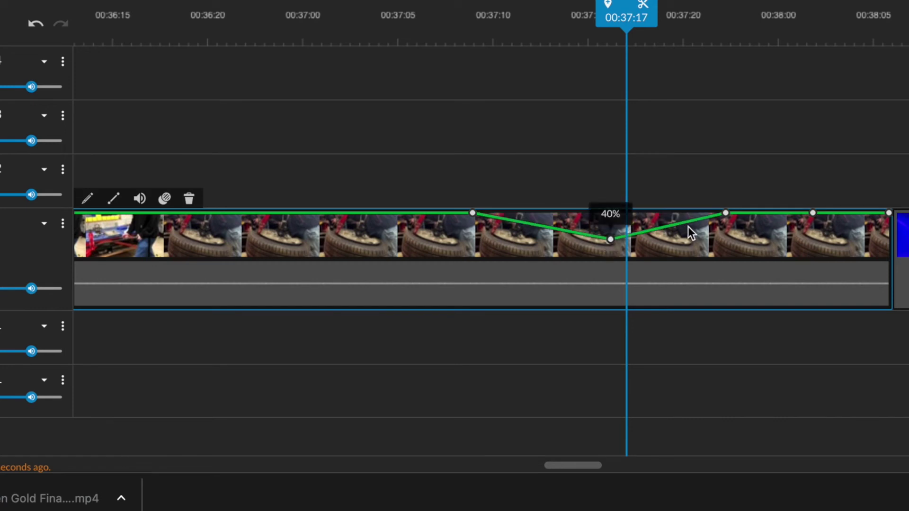
left_click_drag(725, 214, 728, 256)
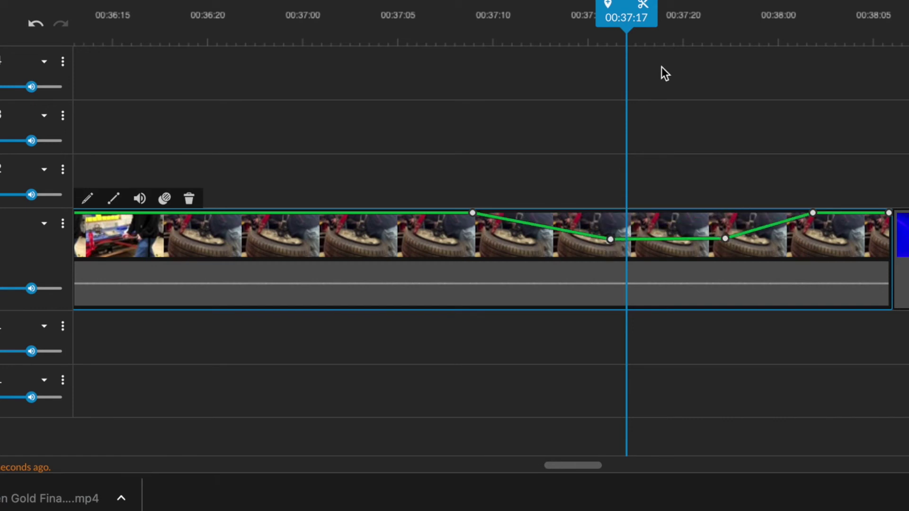
left_click_drag(611, 18, 457, 23)
key("space")
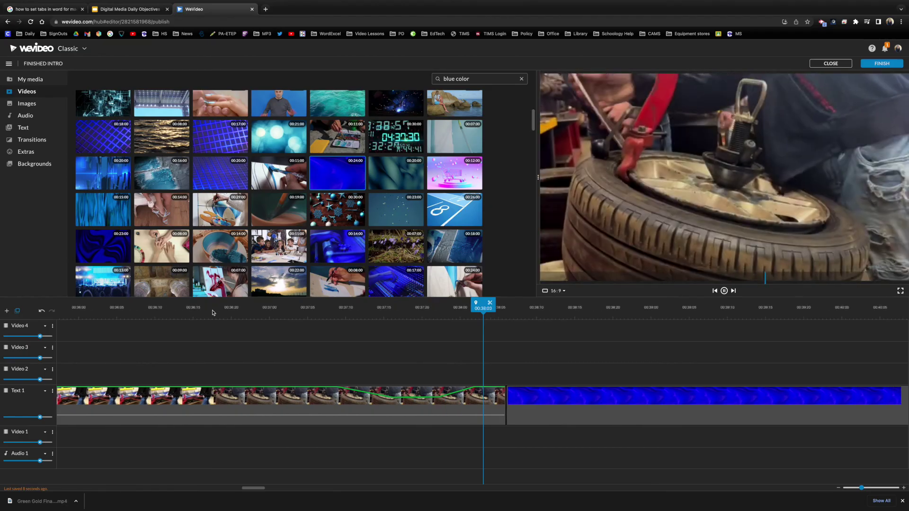
left_click(261, 365)
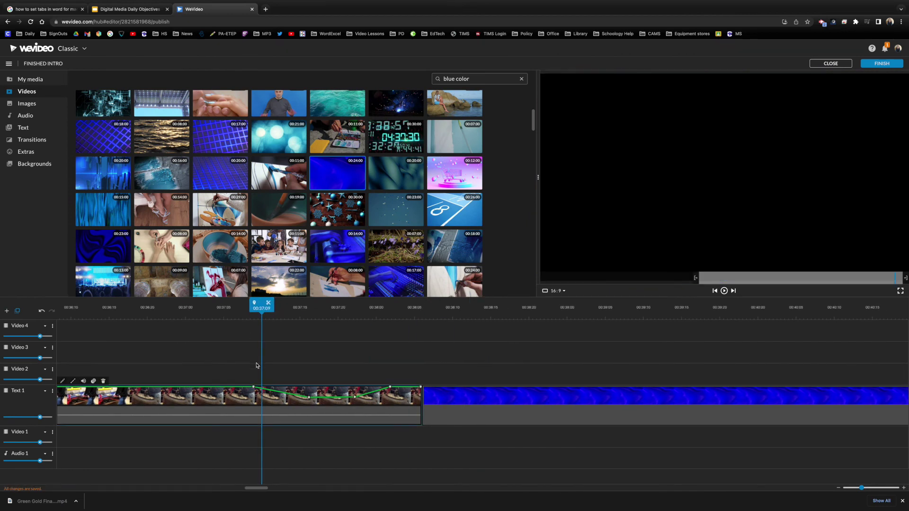
Step: Shift a keyframe earlier, set opacities to 35% and 72%, and replay the fade
left_click_drag(253, 387, 163, 387)
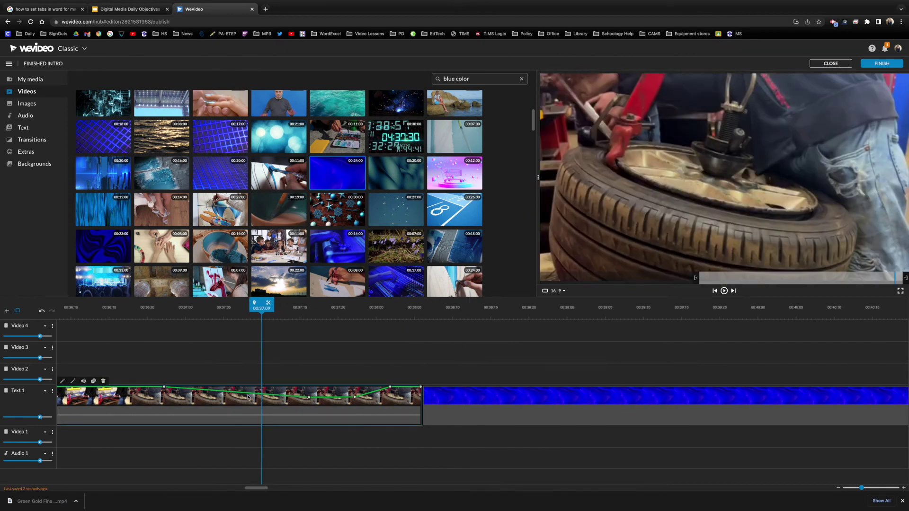
left_click_drag(235, 394, 232, 398)
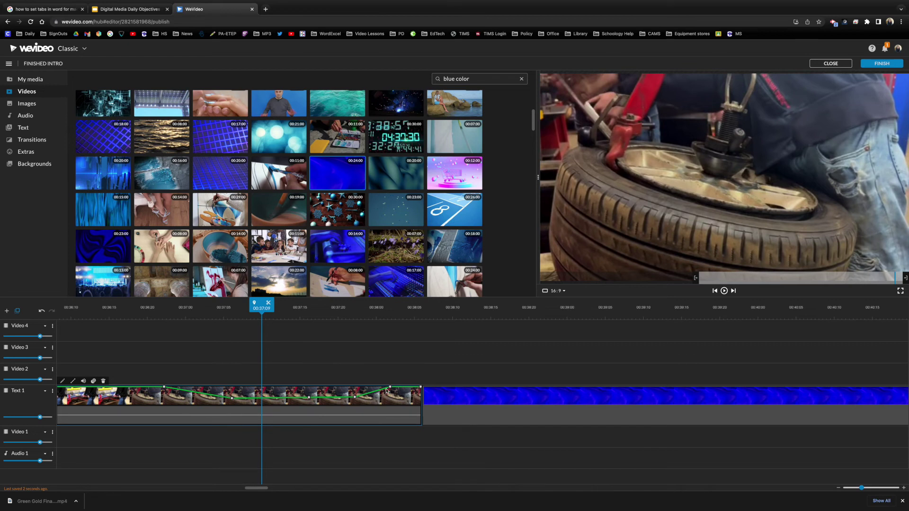
left_click_drag(391, 389, 393, 394)
left_click_drag(273, 400, 310, 396)
left_click_drag(174, 309, 157, 309)
key("space")
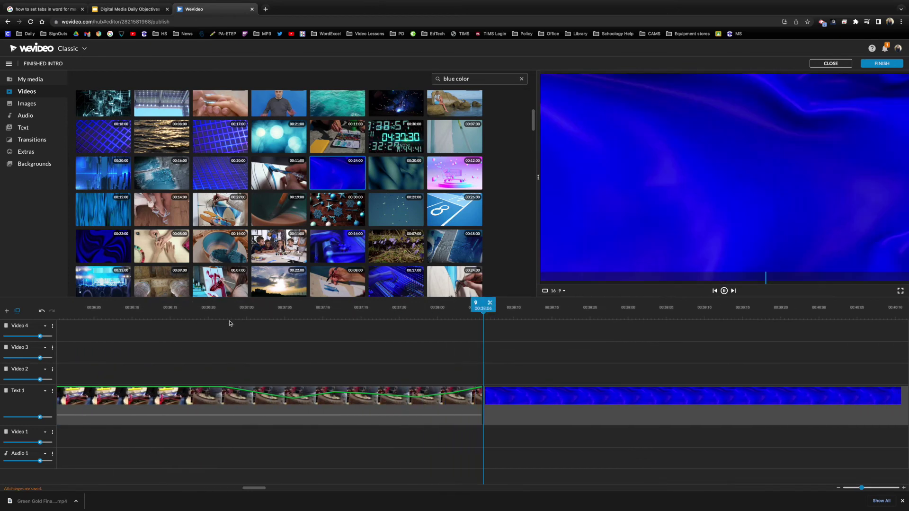
key("space")
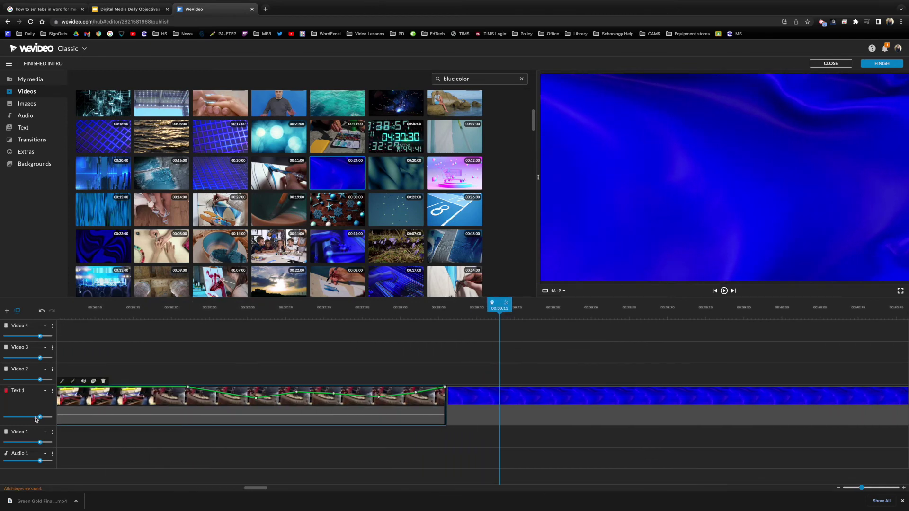
Step: Drag One Chance (Instrumental) from the Audio library onto the Audio 1 track
left_click(30, 116)
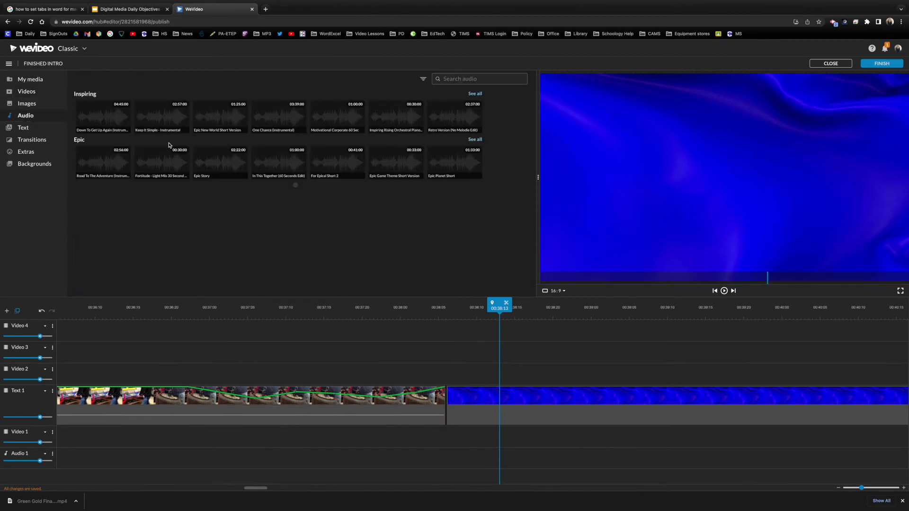
left_click_drag(268, 117, 67, 459)
left_click_drag(289, 116, 107, 457)
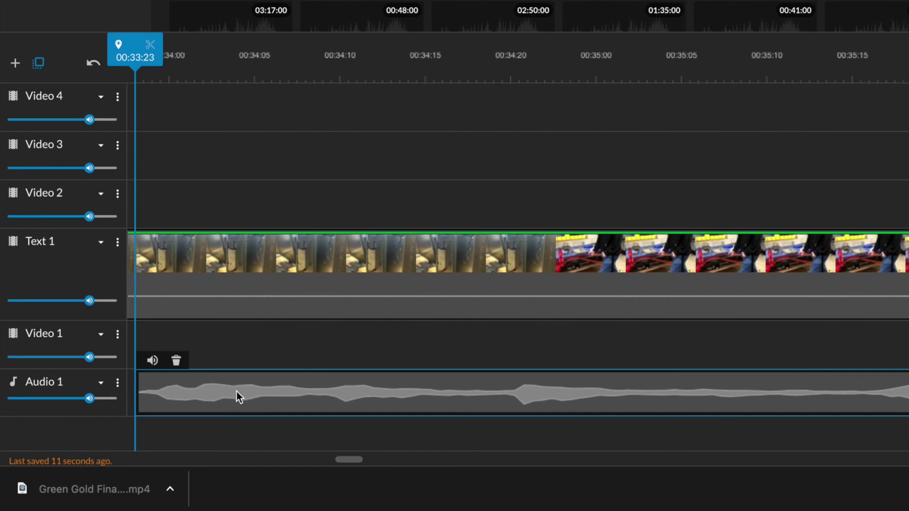
Step: Add five volume keyframes to the music clip and pull two down to about 50%
left_click(152, 361)
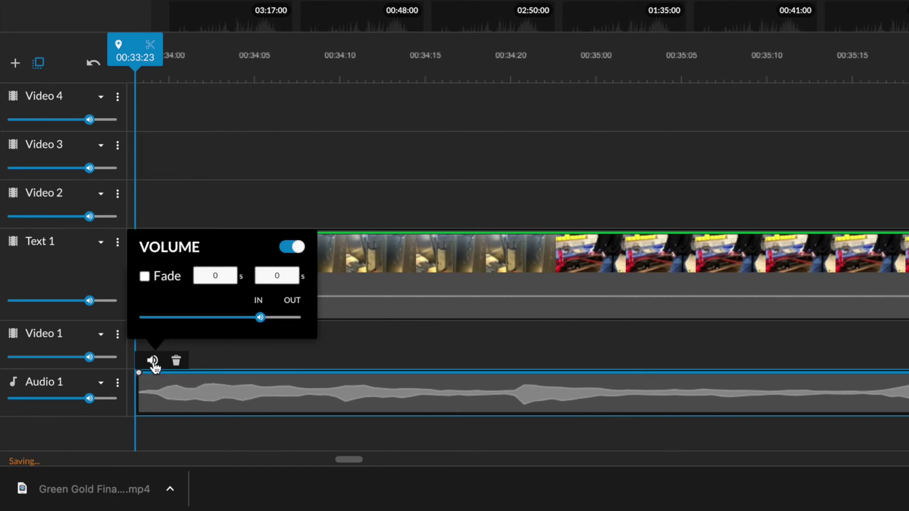
left_click(204, 373)
left_click(496, 373)
left_click(717, 373)
left_click(904, 372)
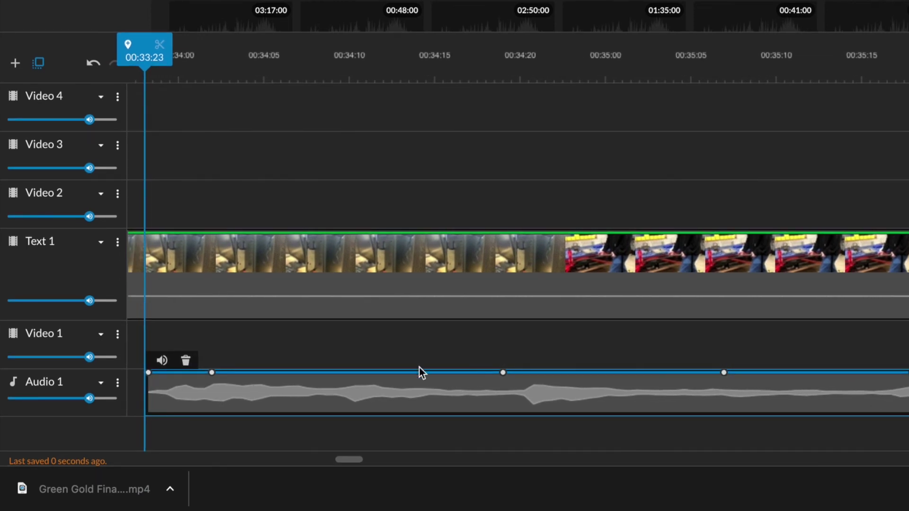
left_click(321, 373)
left_click_drag(320, 373, 320, 397)
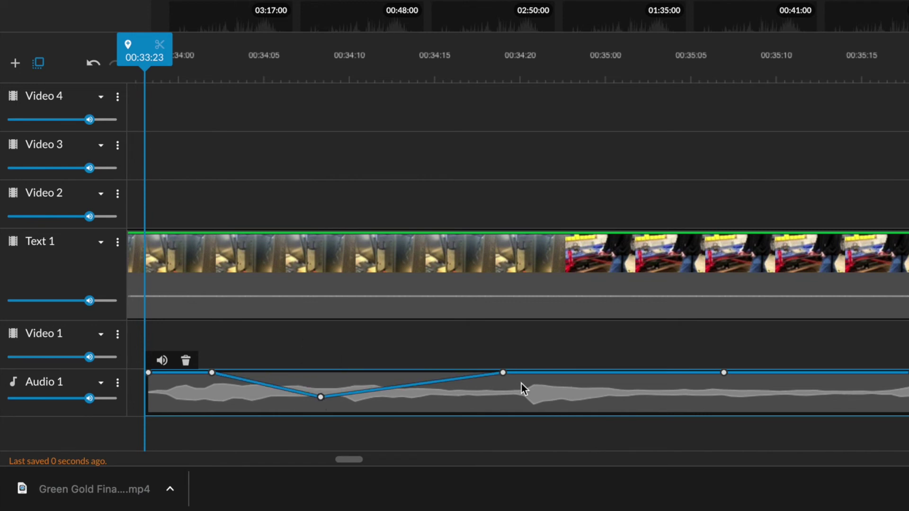
left_click_drag(505, 375, 505, 392)
Step: Lower the two dip keyframes further, to about 28%, and play back around 00:34
scroll(411, 284, "left", 10)
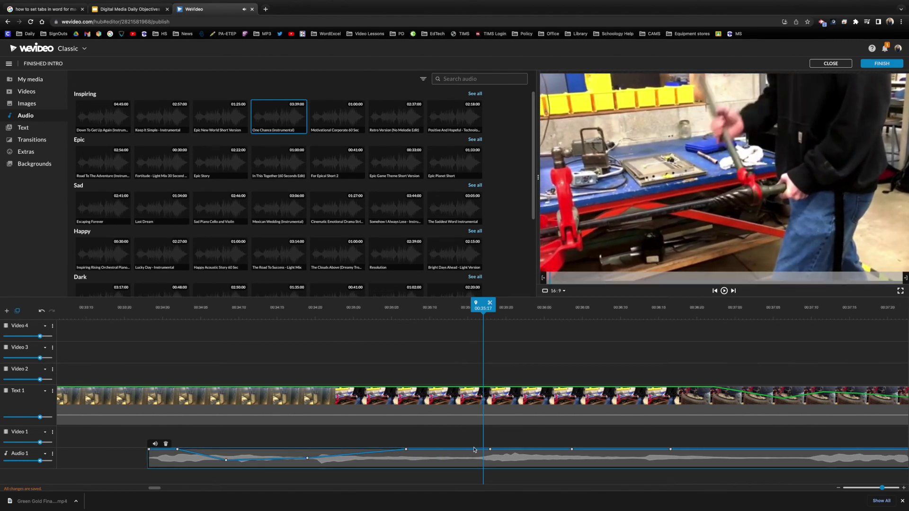
left_click_drag(471, 319, 174, 313)
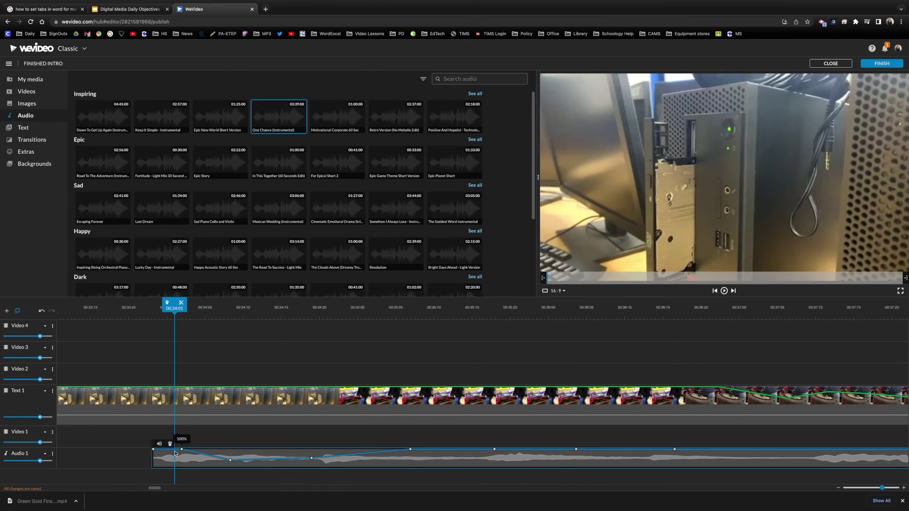
key("Left")
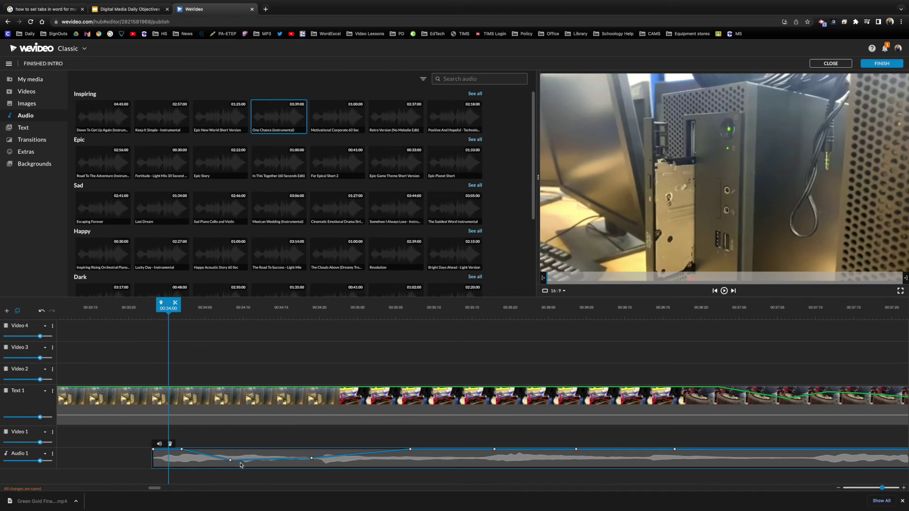
left_click_drag(231, 463, 230, 465)
left_click_drag(312, 460, 311, 464)
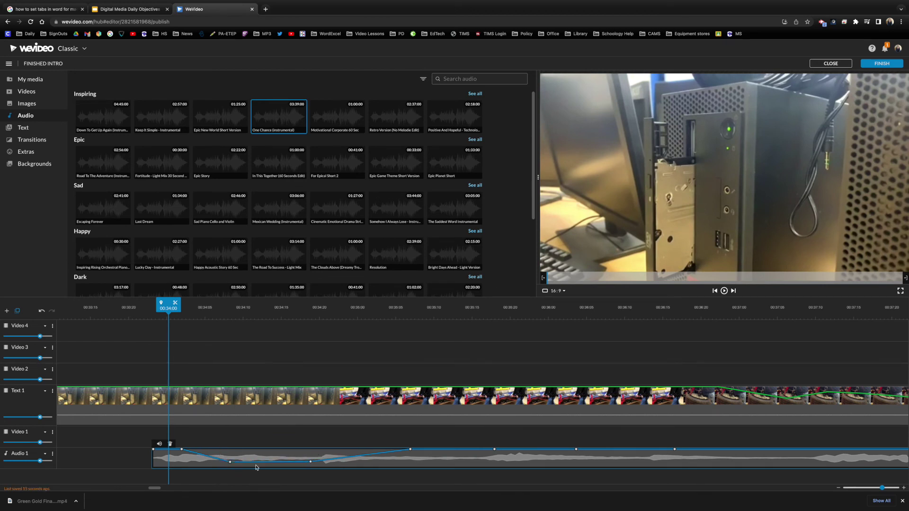
left_click_drag(169, 323, 406, 323)
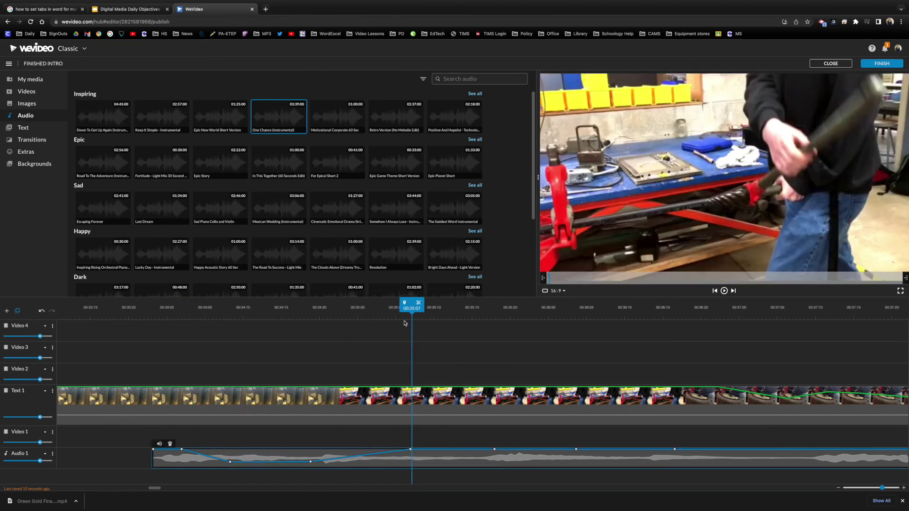
key("space")
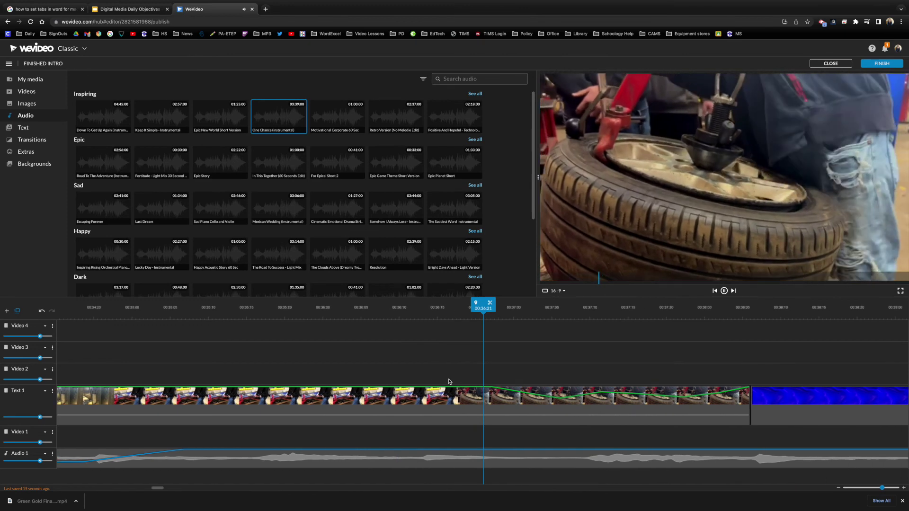
key("XF86AudioLowerVolume")
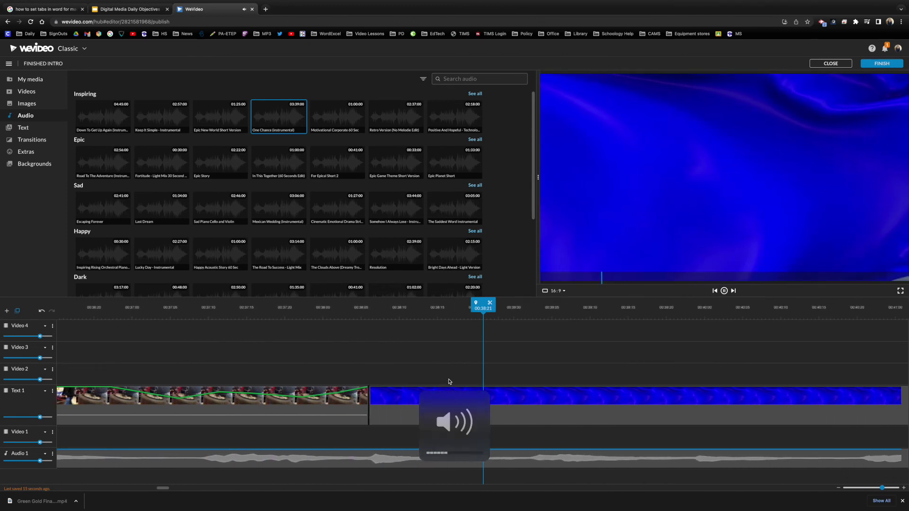
key("space")
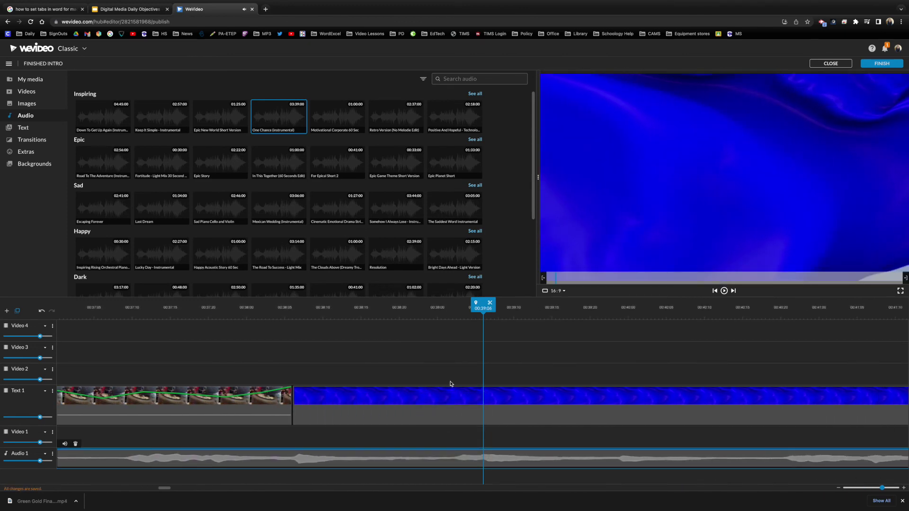
Step: Drag the name-and-title caption template from Text onto the Video 3 track
left_click(23, 127)
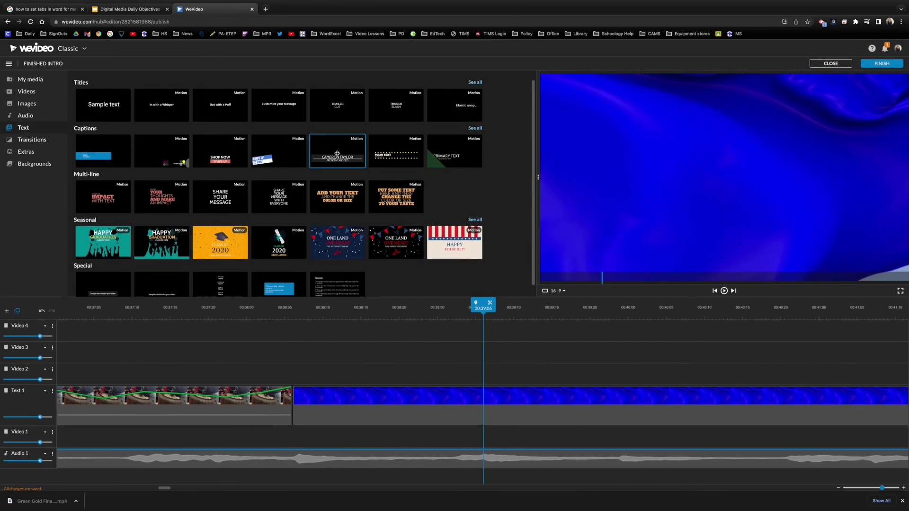
left_click(332, 149)
left_click_drag(333, 148, 93, 350)
Step: Play back briefly to preview the caption, then open its text clip editor
key("space")
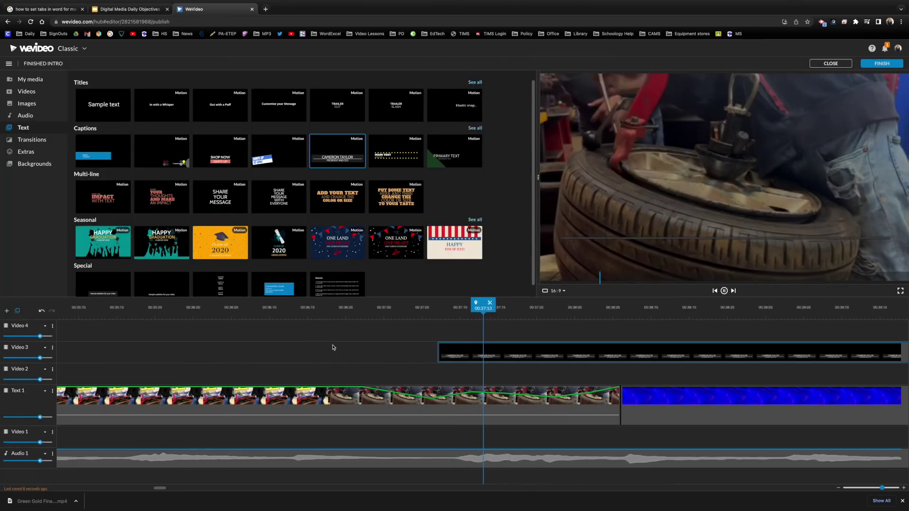
key("space")
double_click(472, 354)
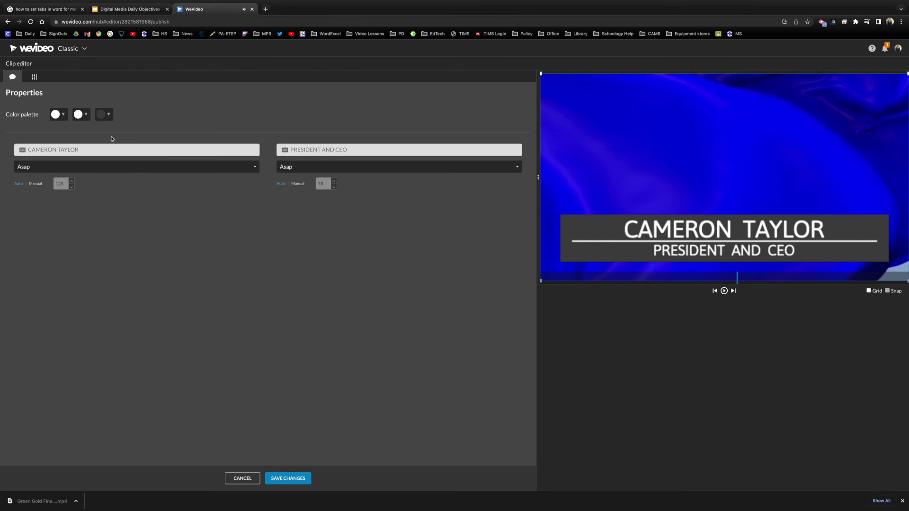
Step: Make the caption text cyan and the divider line magenta
left_click(58, 115)
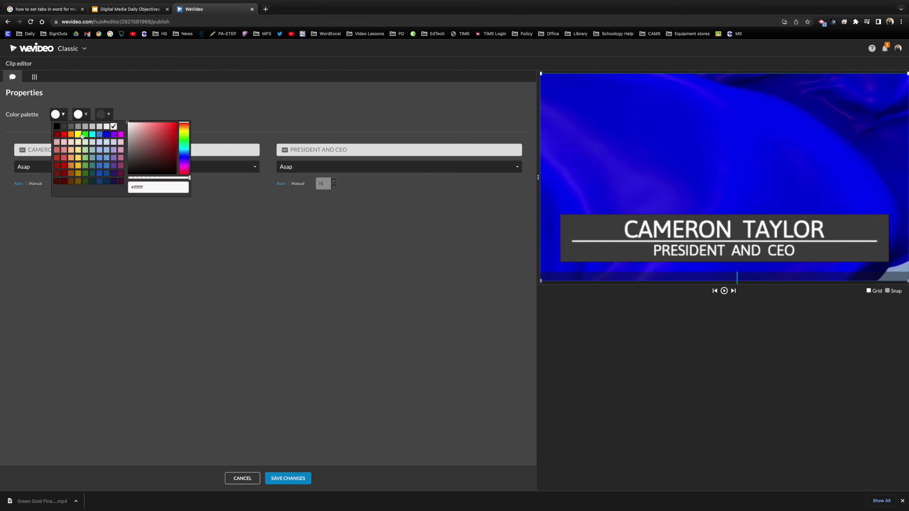
left_click(94, 136)
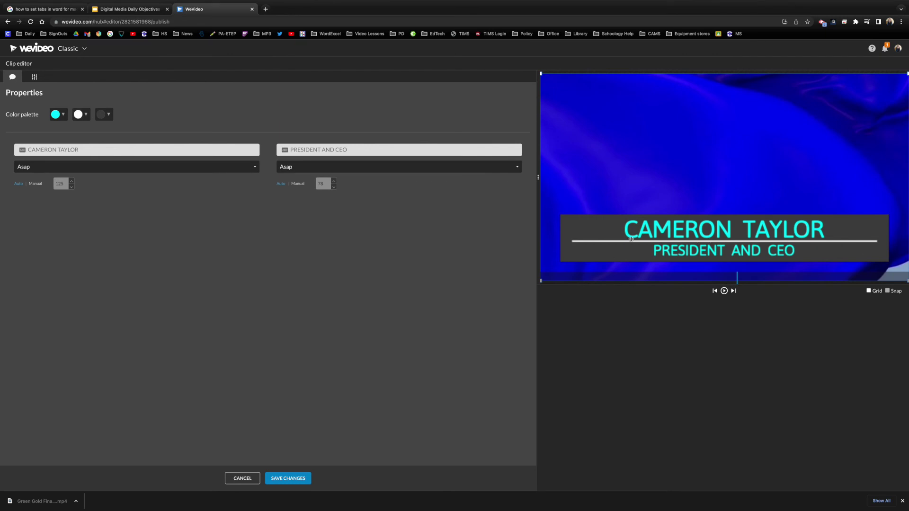
left_click(82, 116)
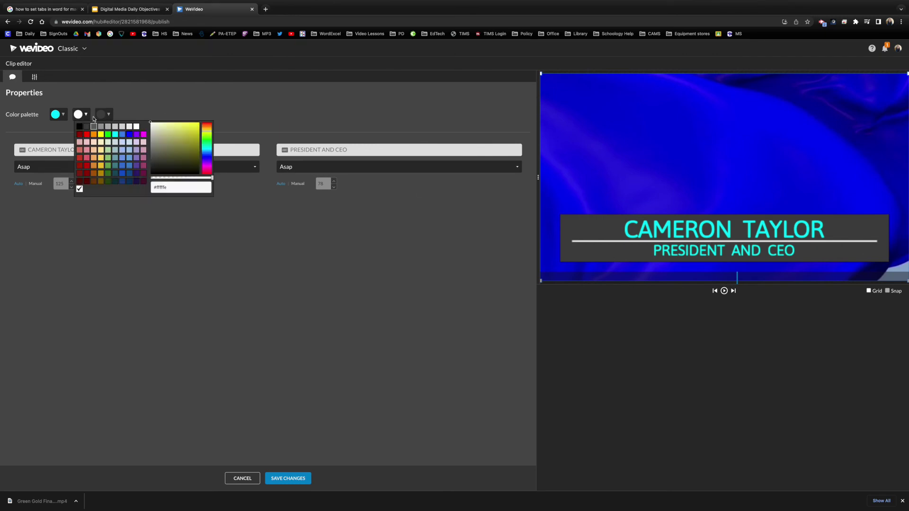
left_click(144, 135)
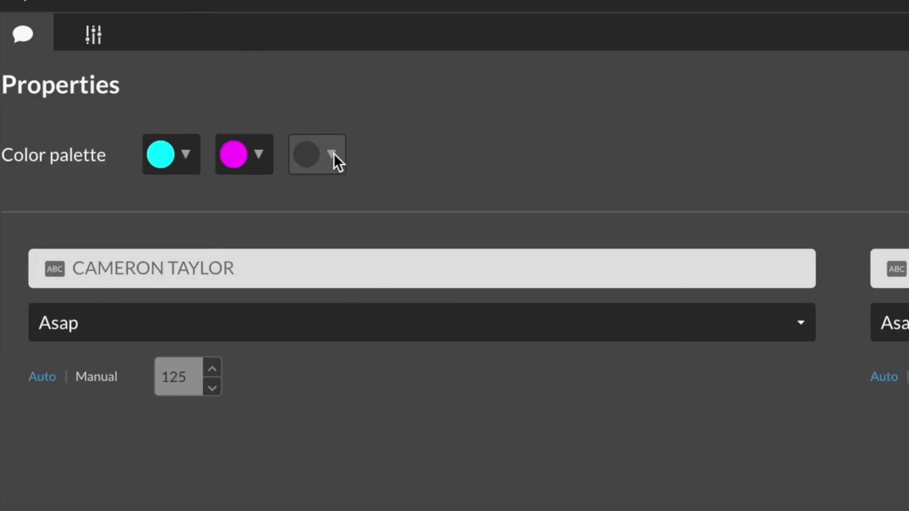
Step: Set the backing bar to dark red #980000 at 65% opacity and save the changes
left_click(109, 116)
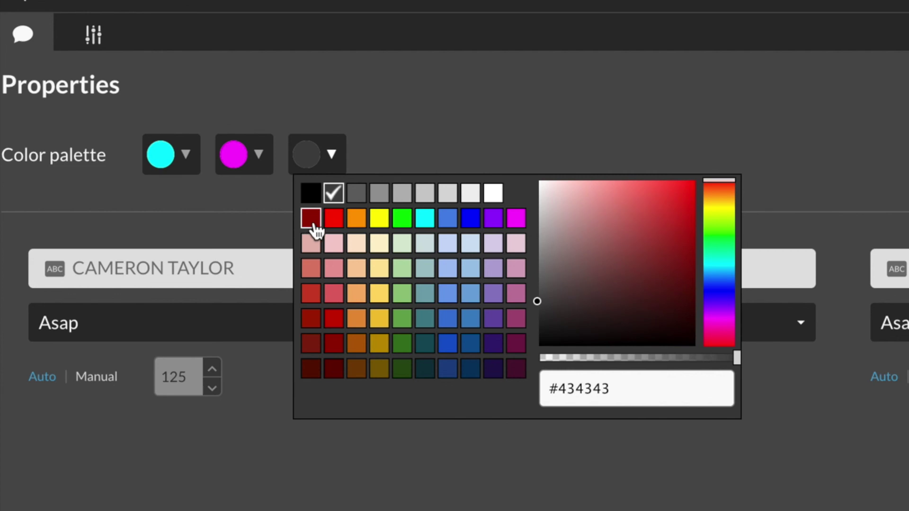
left_click(314, 220)
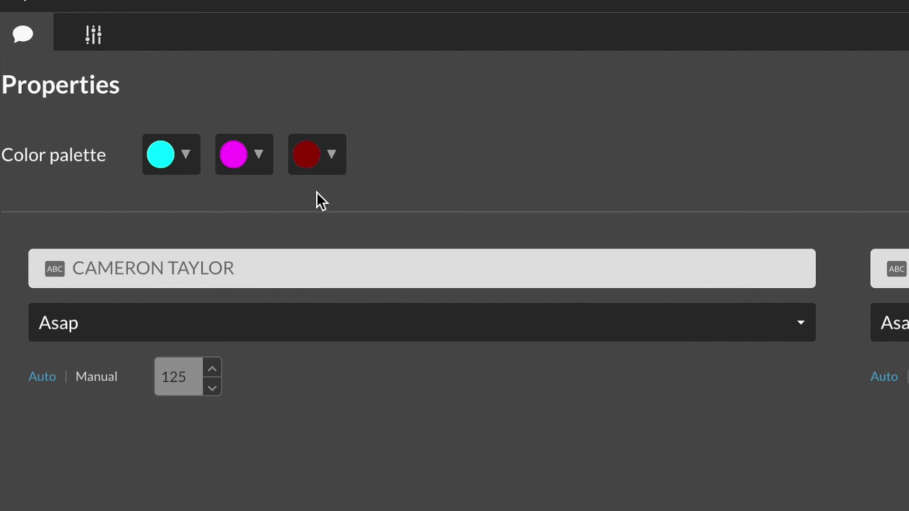
left_click(332, 156)
left_click_drag(732, 359, 669, 363)
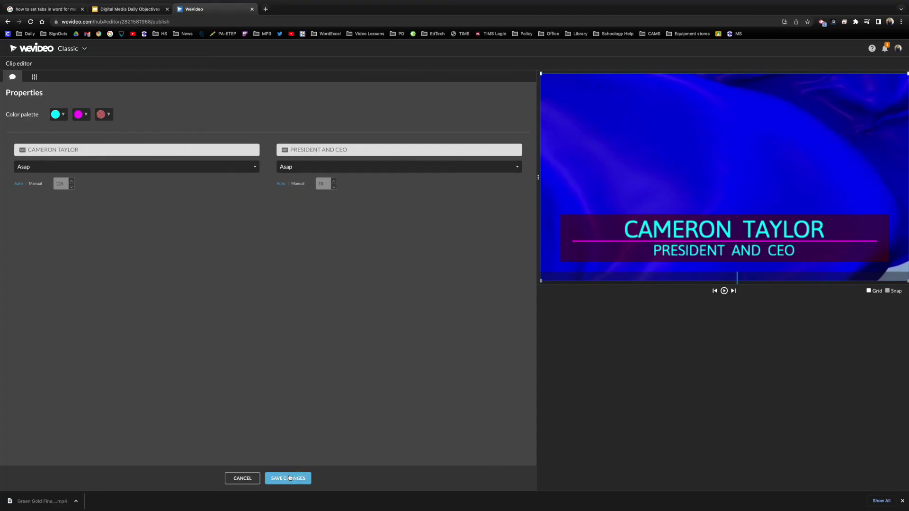
left_click(289, 478)
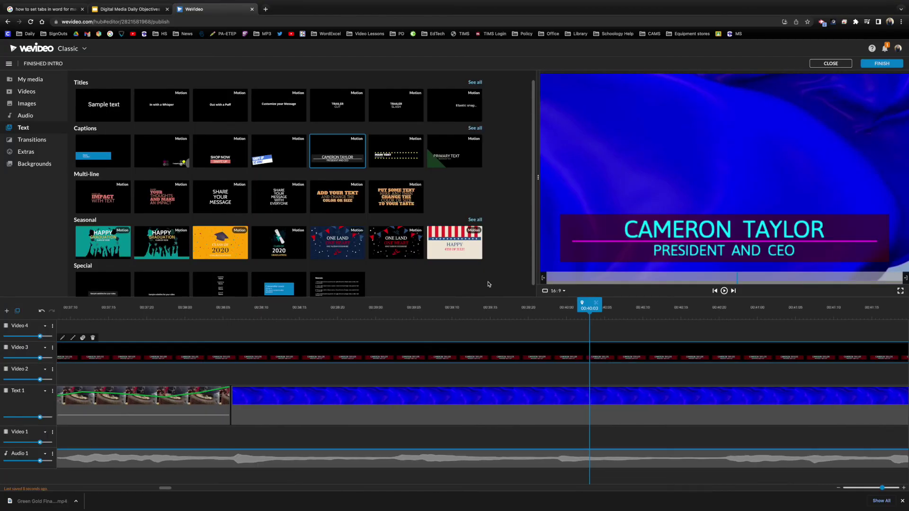
Step: Move the name caption higher in the frame and resize its box
double_click(498, 350)
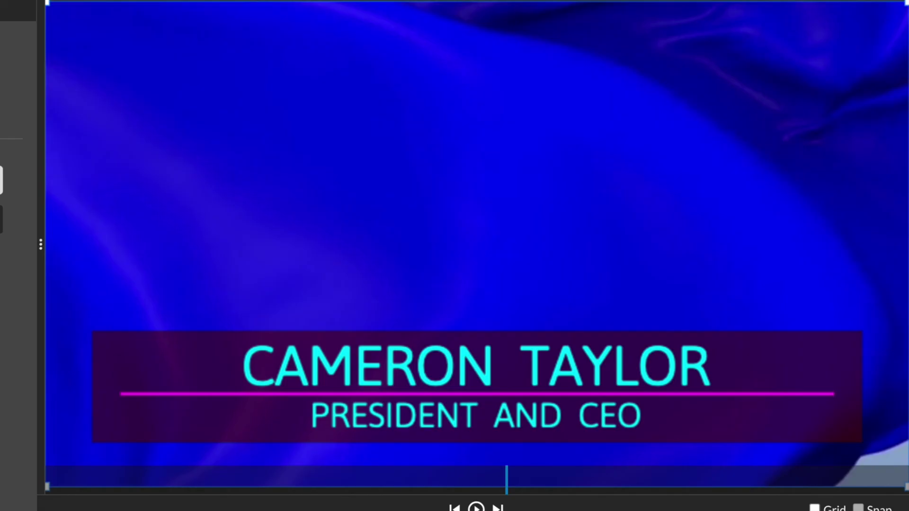
left_click_drag(625, 367, 681, 132)
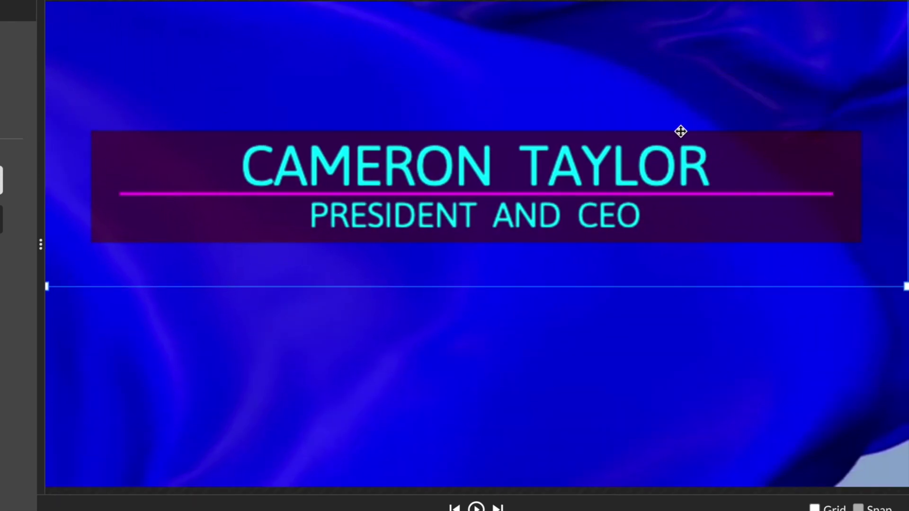
left_click_drag(51, 286, 0, 301)
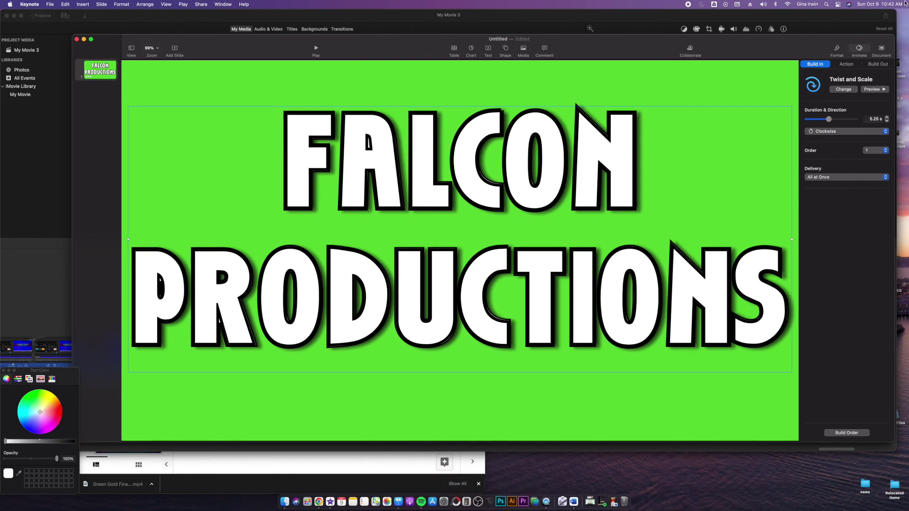
Step: Change the FALCON PRODUCTIONS build-in to Fade and Scale, then show the outline stroke styles
left_click(843, 89)
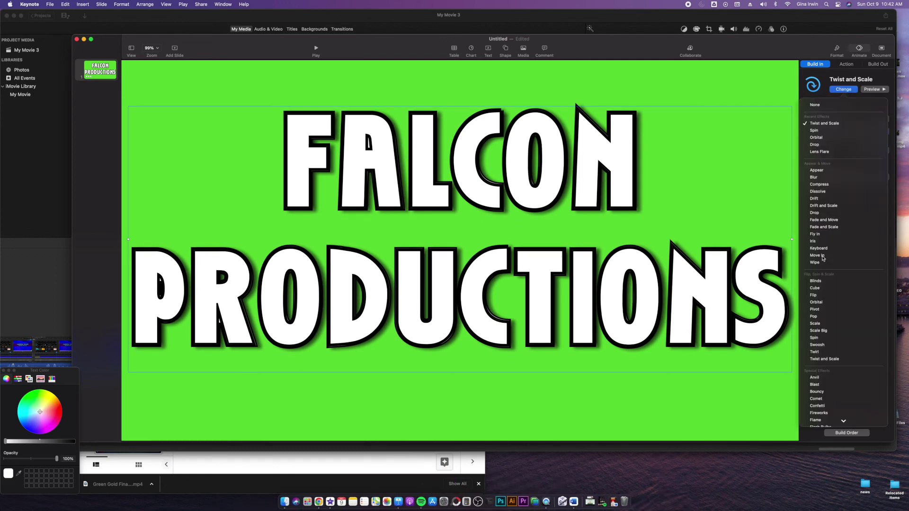
left_click(823, 227)
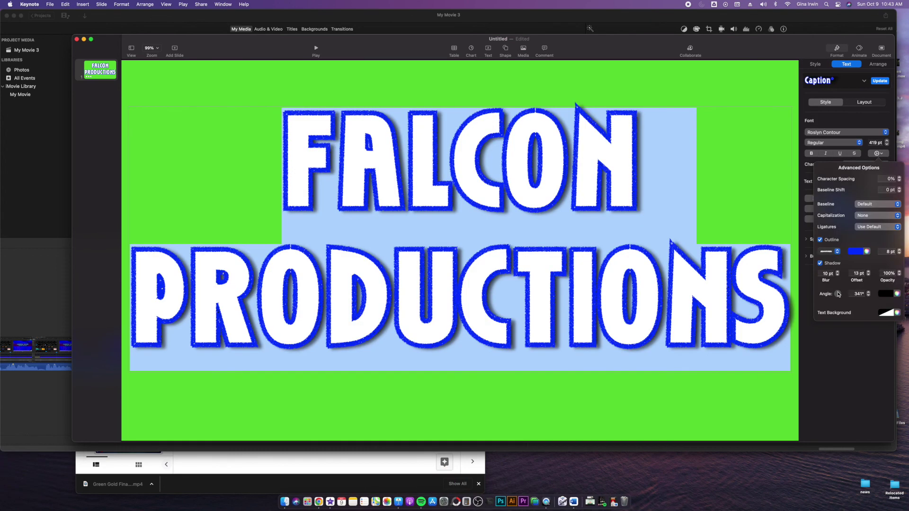
left_click(834, 253)
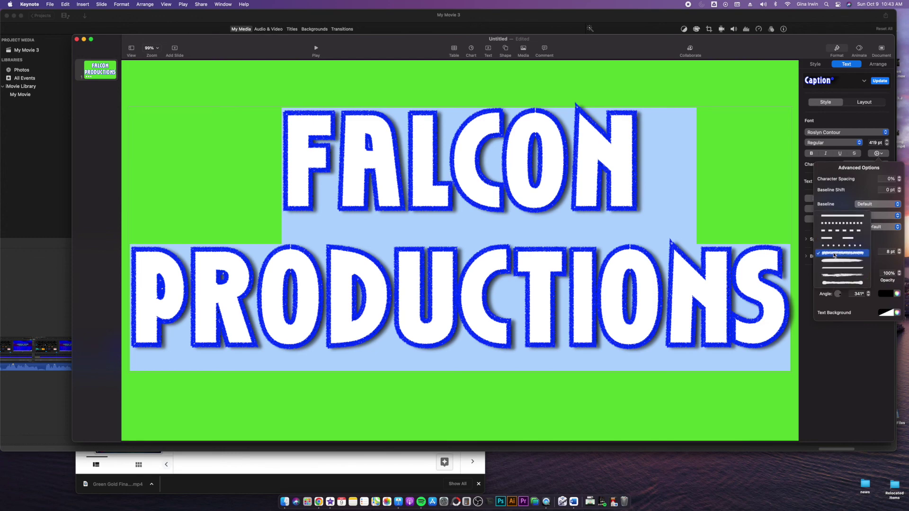